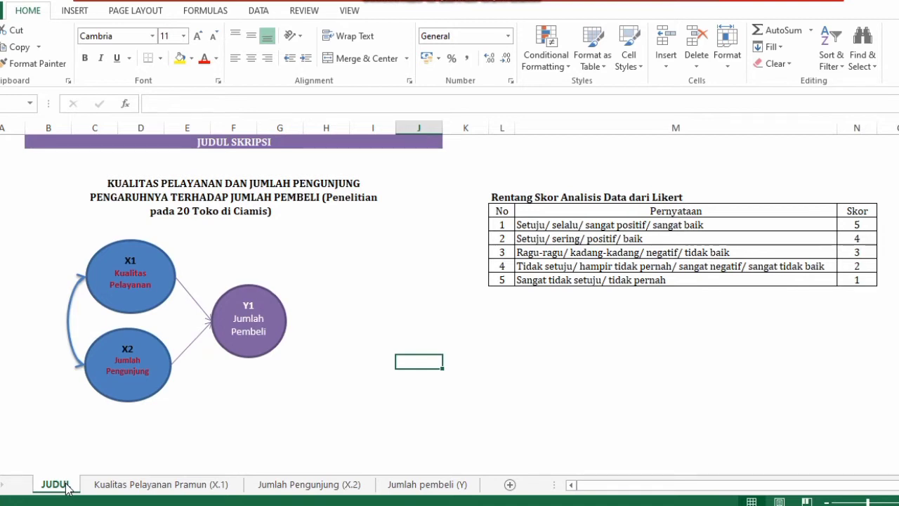
Open the Kualitas Pelayanan Pramun (X.1) sheet and browse its score, frequency and validity tables
left_click(116, 484)
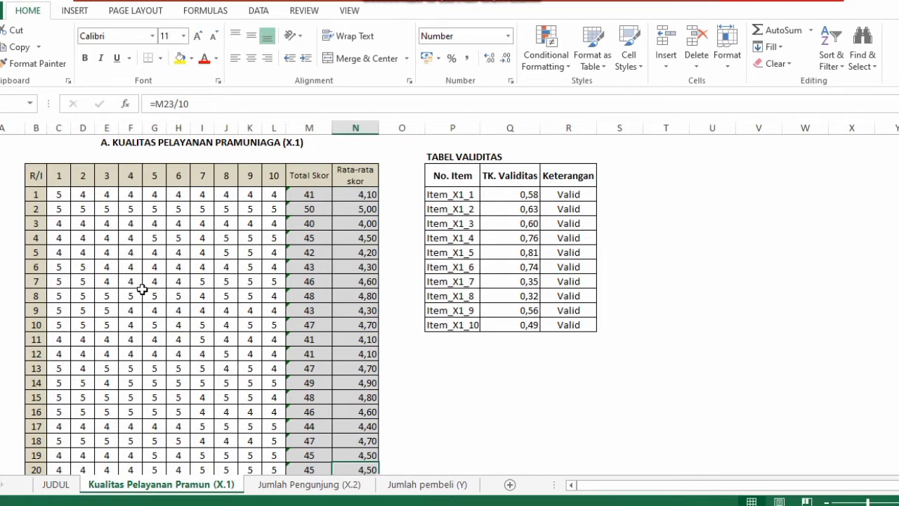
key("Down")
key("Down")
key("Down")
key("Down")
key("Down")
key("Down")
key("Down")
key("Down")
key("Down")
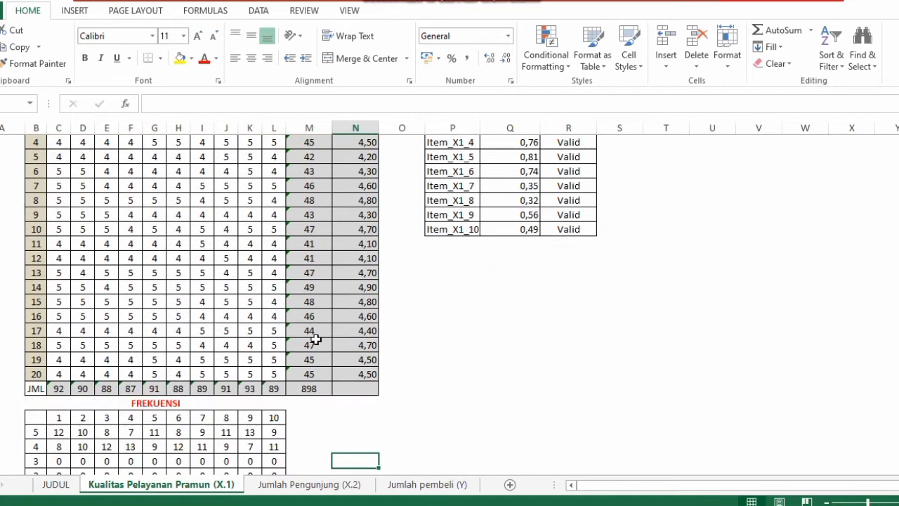
key("Down")
key("Down")
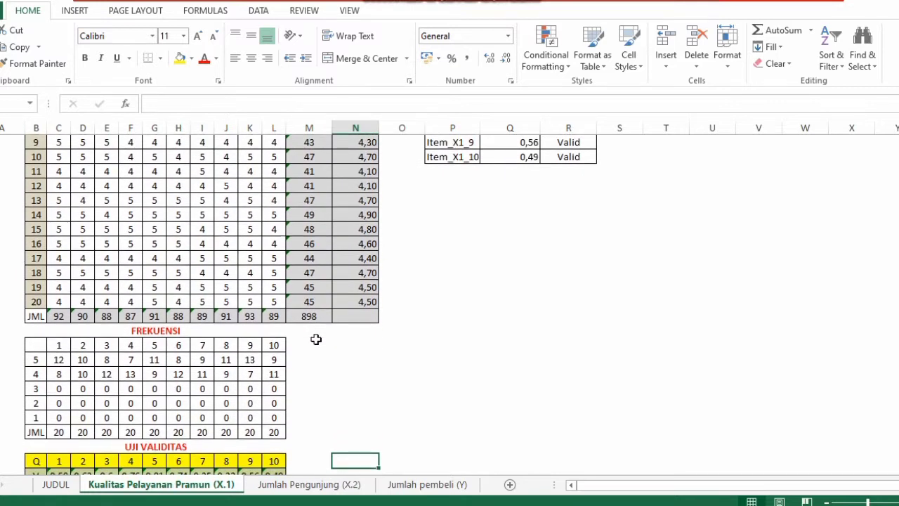
key("Down")
key("Down")
key("Down")
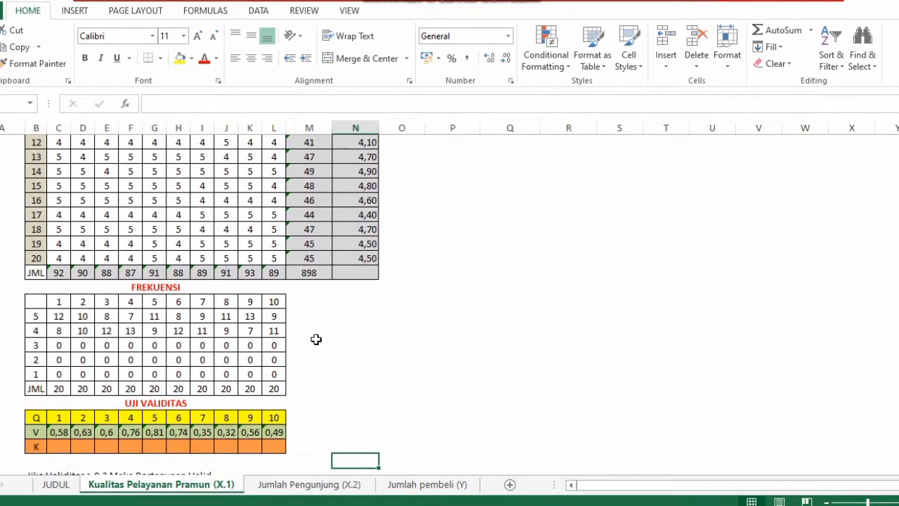
key("Up")
key("Up")
key("Up")
key("Up")
key("Up")
key("Up")
key("Up")
key("Up")
key("Up")
key("Up")
key("Up")
key("Up")
key("Up")
key("Up")
key("Up")
key("Up")
key("Up")
key("Up")
key("Up")
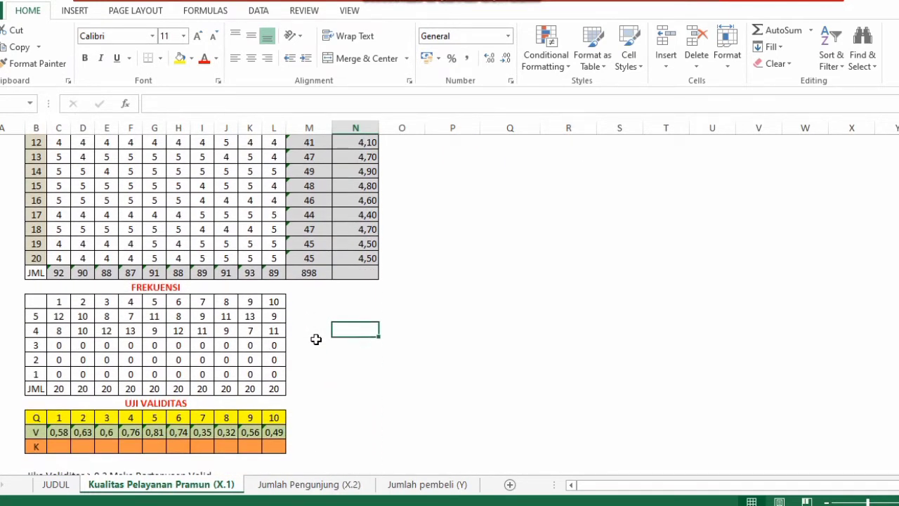
key("Up")
key("Up")
key("Up")
key("Up")
key("Up")
key("Up")
key("Up")
key("Up")
key("Up")
key("Up")
key("Up")
key("Up")
key("Up")
key("Up")
key("Up")
key("Up")
key("Up")
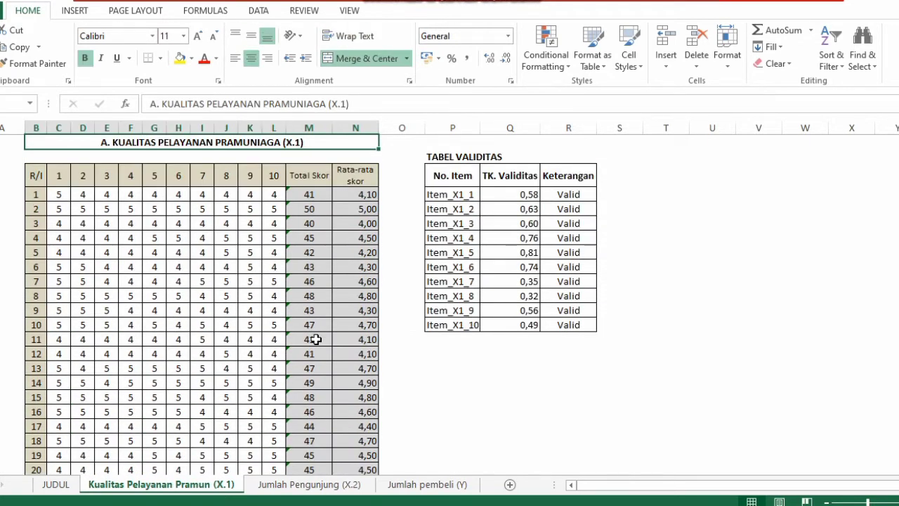
Try filling the first respondent's score of 5 across row 1's item cells, then undo the fill
left_click(301, 202)
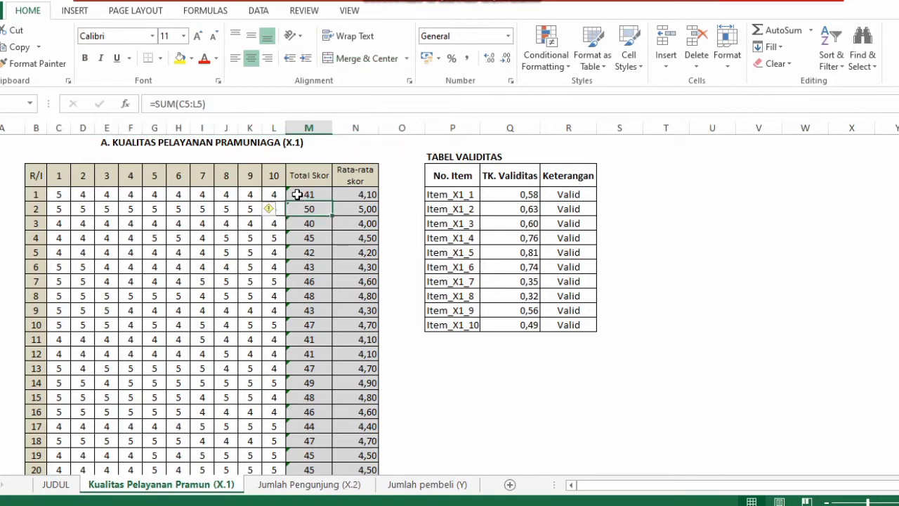
left_click(297, 194)
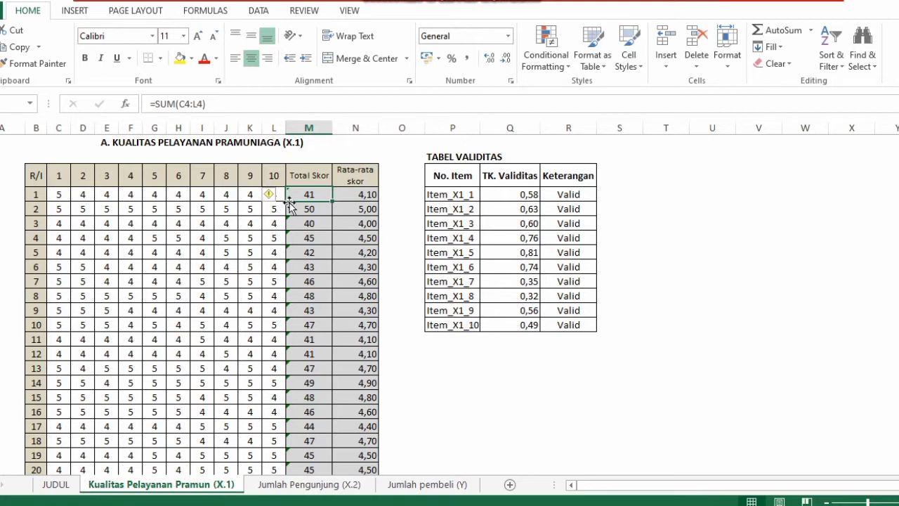
left_click(53, 196)
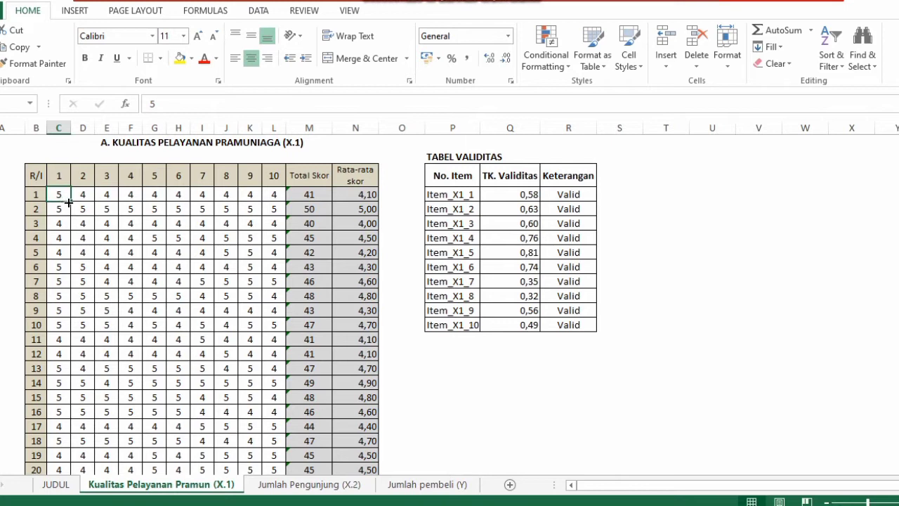
left_click_drag(68, 203, 280, 203)
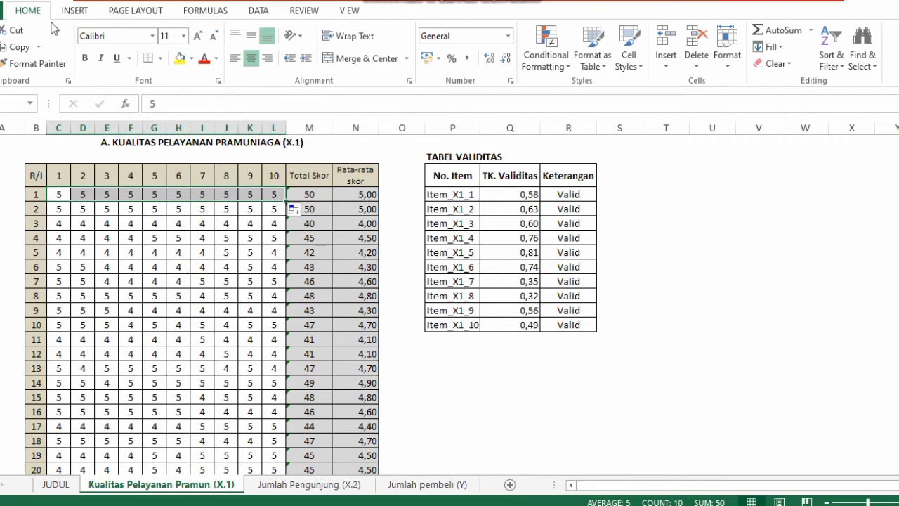
key("ctrl+z")
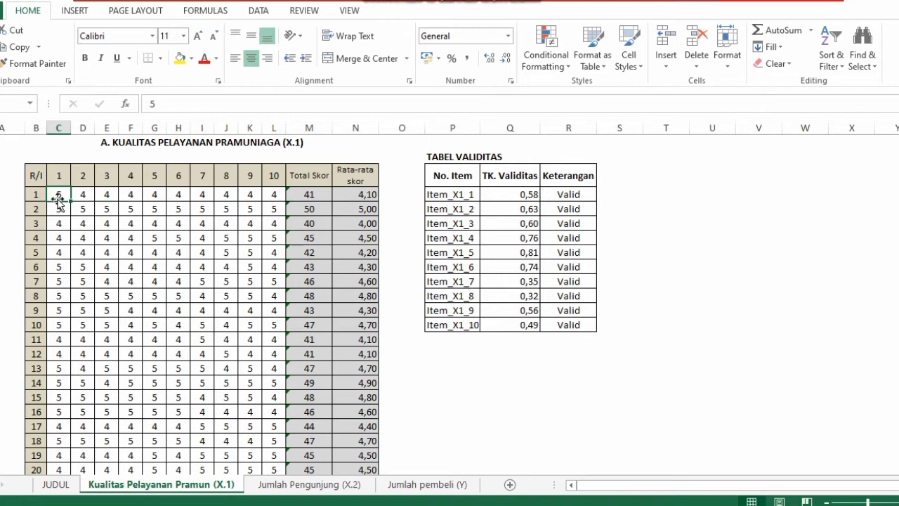
Review the respondent score table, the FREKUENSI table and the UJI VALIDITAS rows
left_click_drag(60, 199, 318, 468)
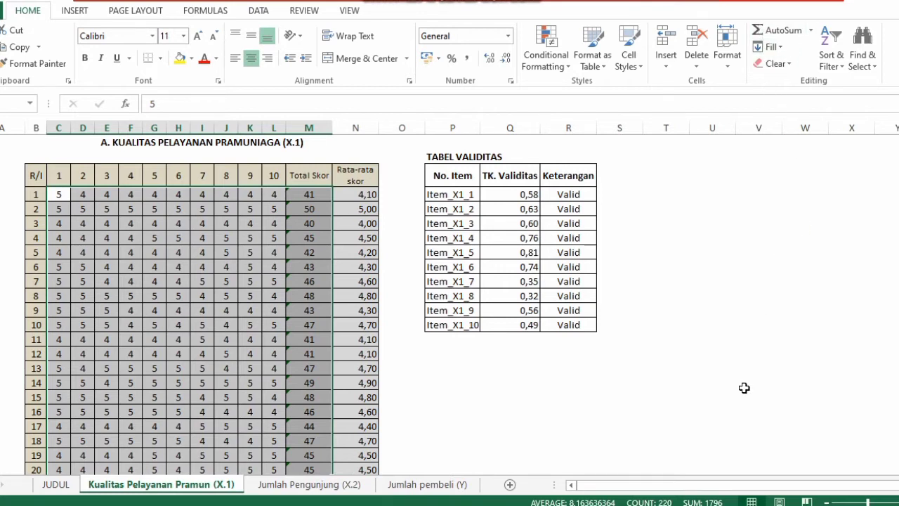
left_click(533, 458)
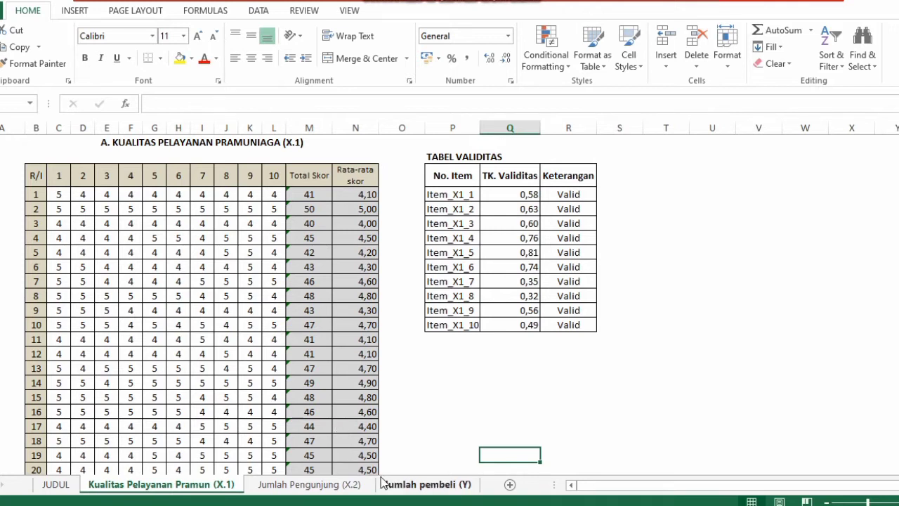
scroll(406, 440, "down", 4)
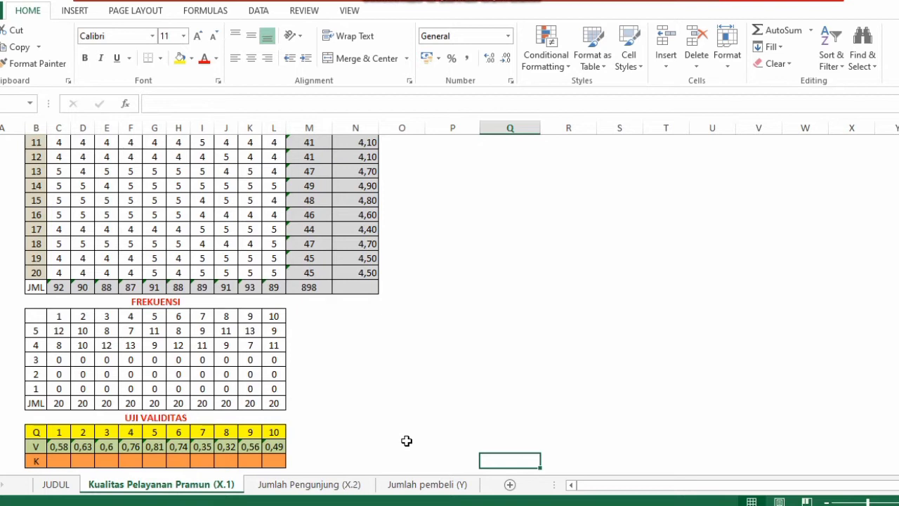
key("Up")
key("Up")
key("Up")
key("Up")
key("Up")
key("Up")
key("Up")
key("Up")
key("Up")
key("Up")
key("Up")
key("Up")
key("Up")
key("Up")
key("Up")
key("Up")
key("Up")
key("Up")
key("Up")
key("Up")
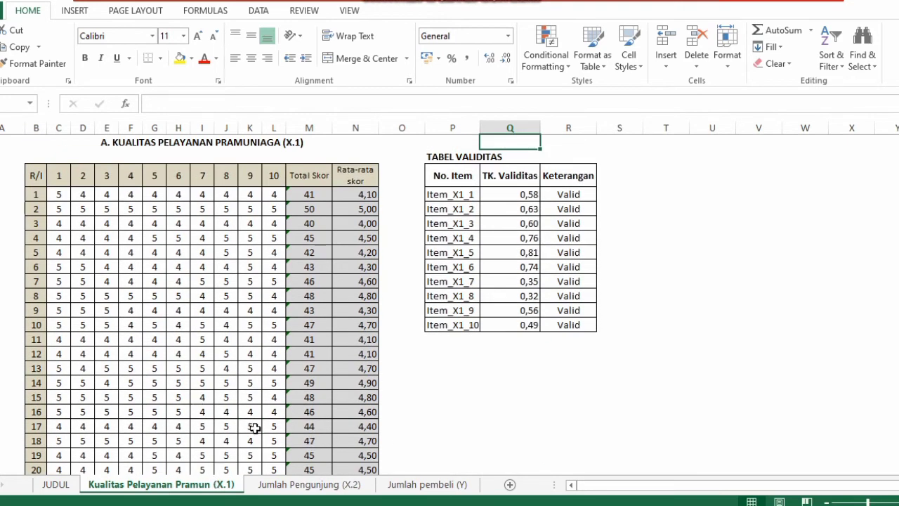
key("Down")
key("Down")
key("Down")
key("Down")
key("Down")
key("Down")
key("Down")
key("Down")
key("Down")
key("Down")
key("Down")
key("Down")
key("Down")
key("Down")
key("Down")
key("Down")
key("Down")
key("Down")
key("Down")
key("Down")
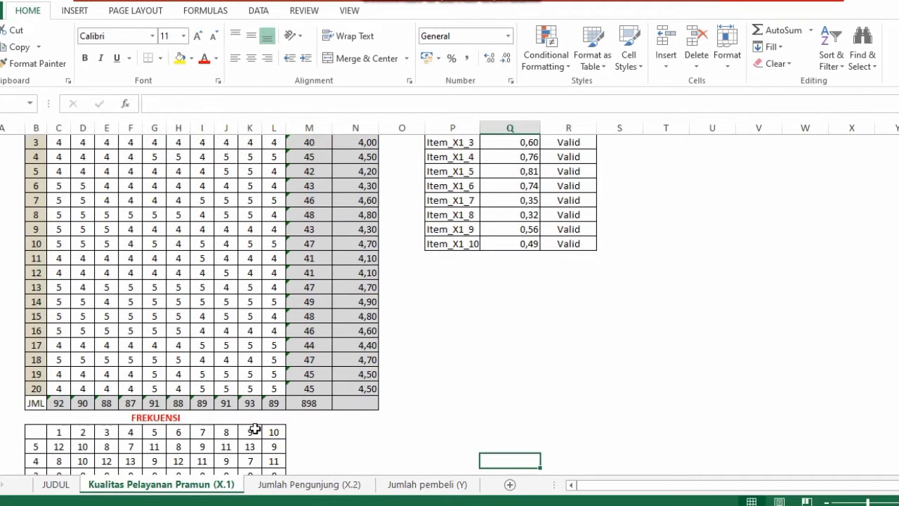
key("Down")
key("Down")
key("Down")
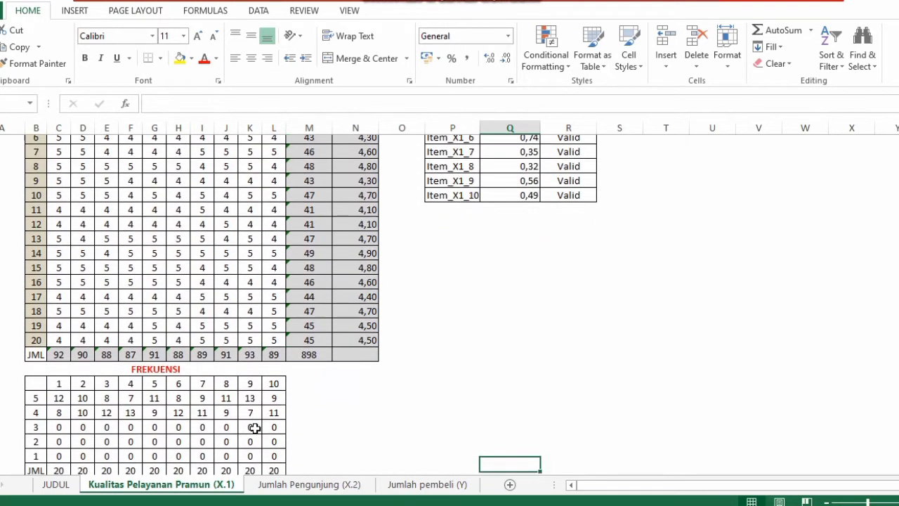
key("Down")
key("Down")
key("Down")
key("Down")
key("Down")
key("Down")
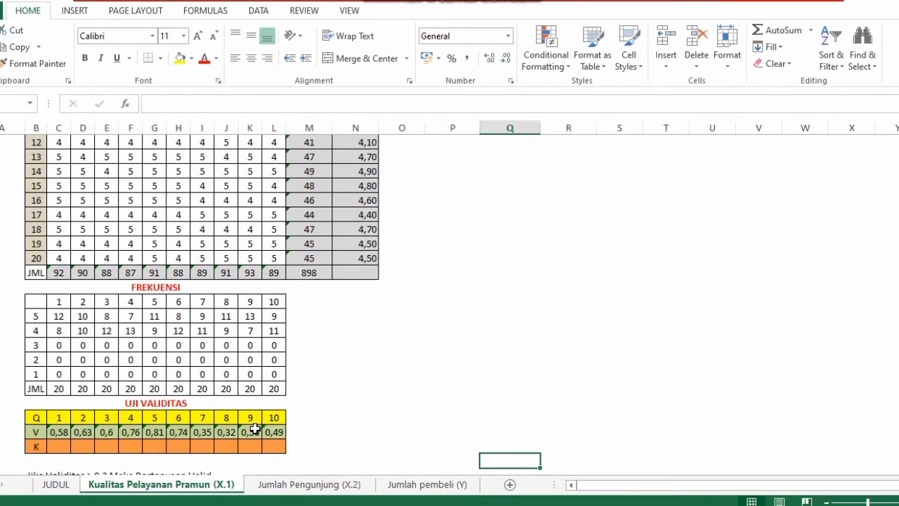
key("Up")
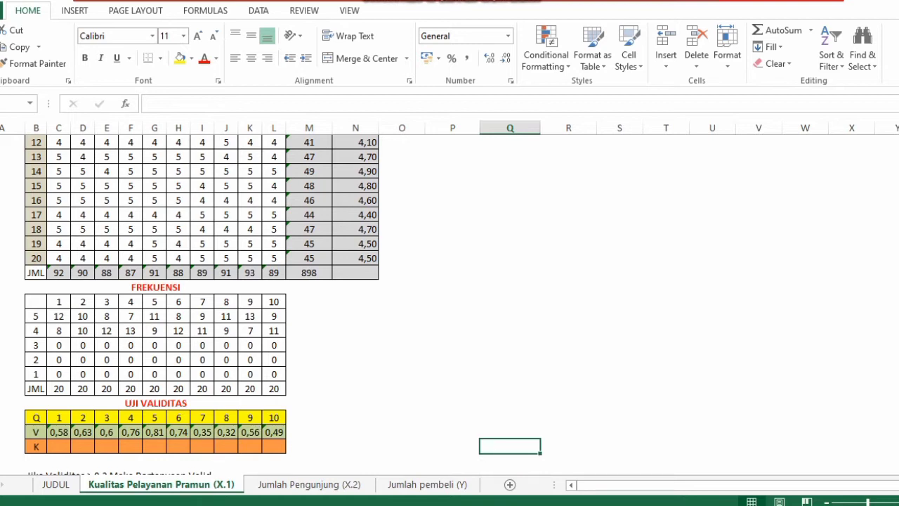
left_click(58, 319)
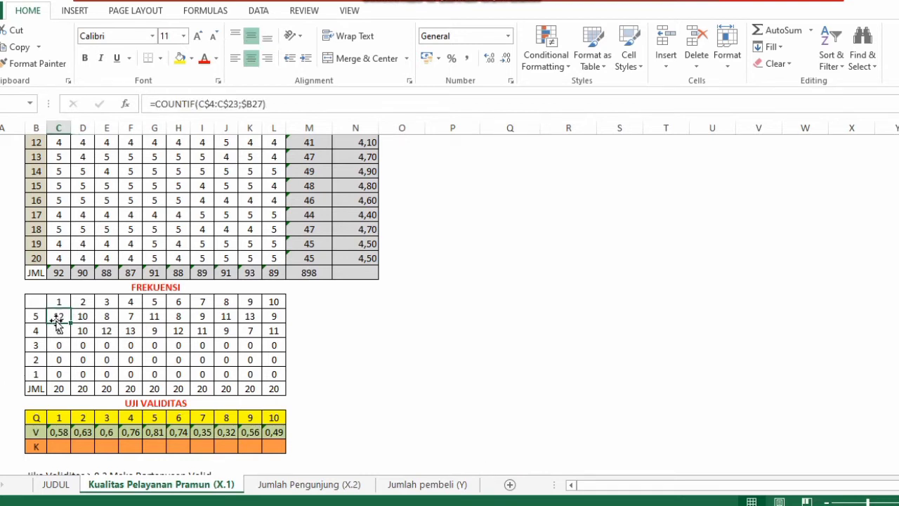
left_click_drag(57, 322, 60, 329)
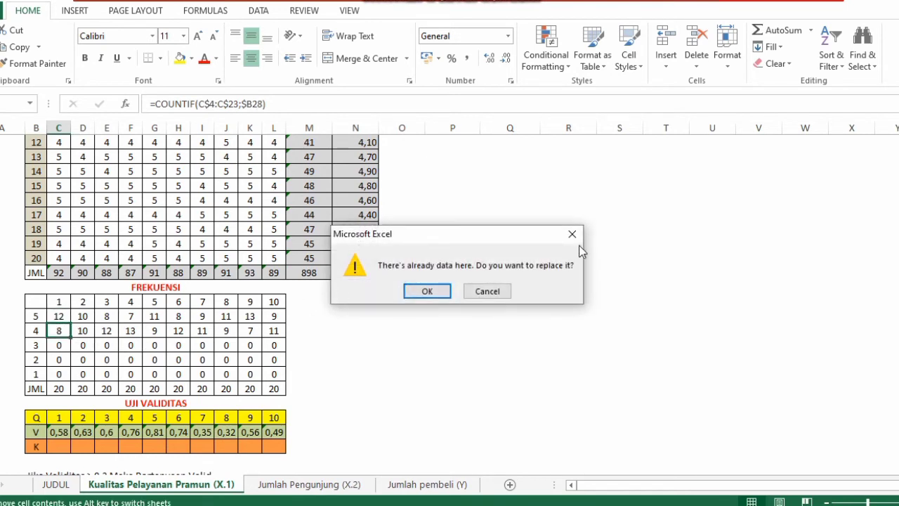
left_click(573, 234)
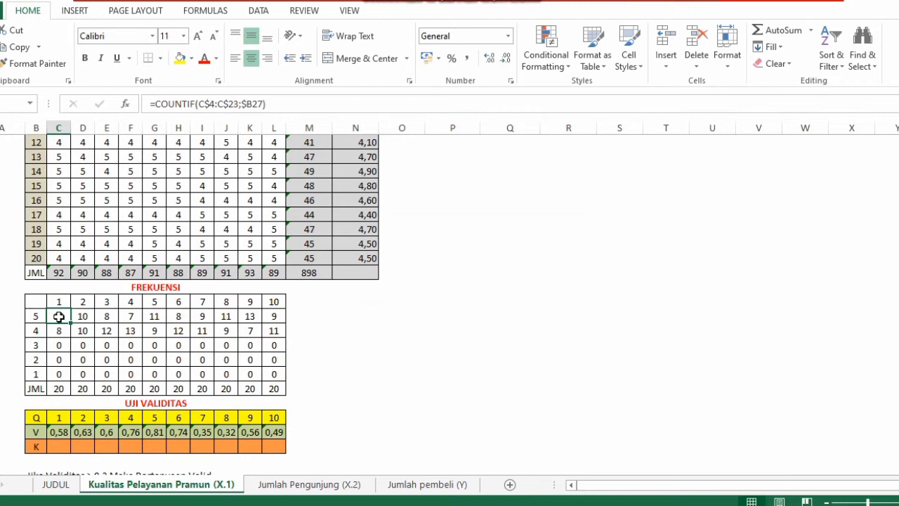
Clear the contents of the FREKUENSI table's count cells for scores 5 to 1 and the JML row
left_click_drag(58, 316, 165, 360)
left_click_drag(227, 384, 274, 388)
right_click(275, 388)
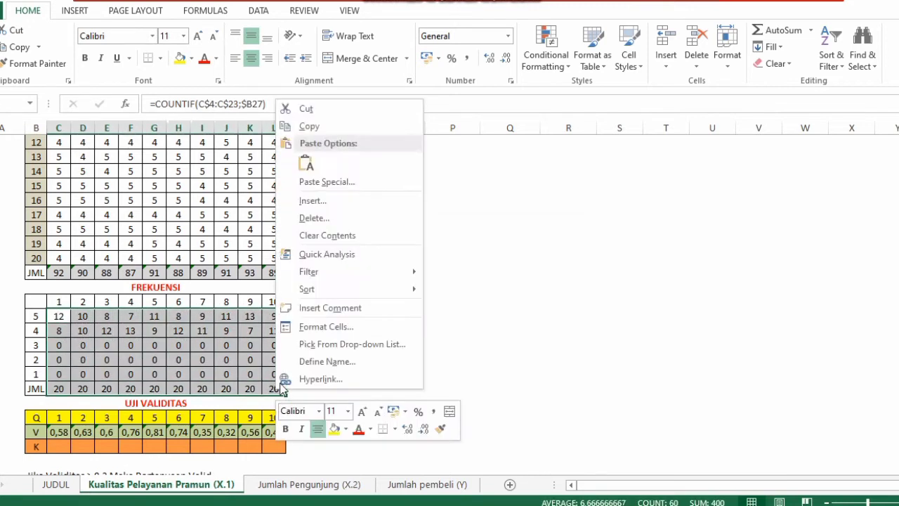
left_click(321, 235)
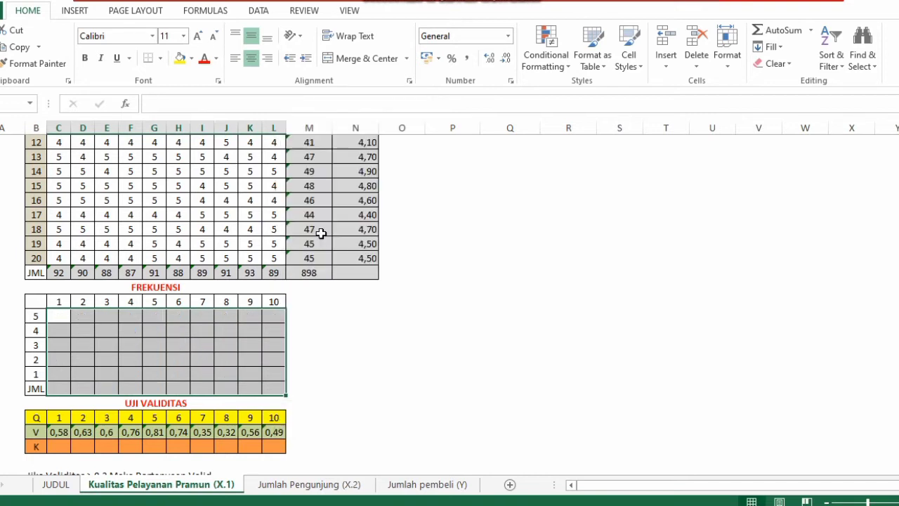
Start a COUNTIF formula in the first frequency cell for item 1, using the item 1 scores C4:C23 as range
left_click(60, 322)
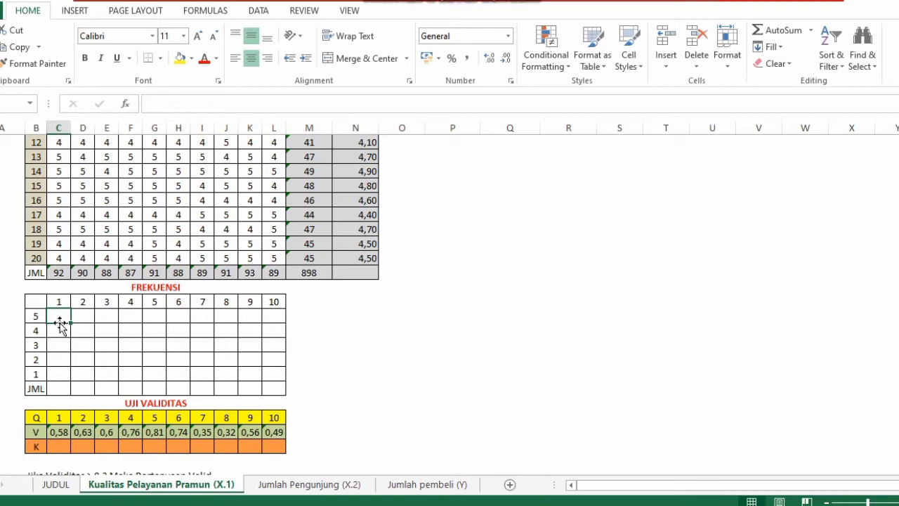
type("=C")
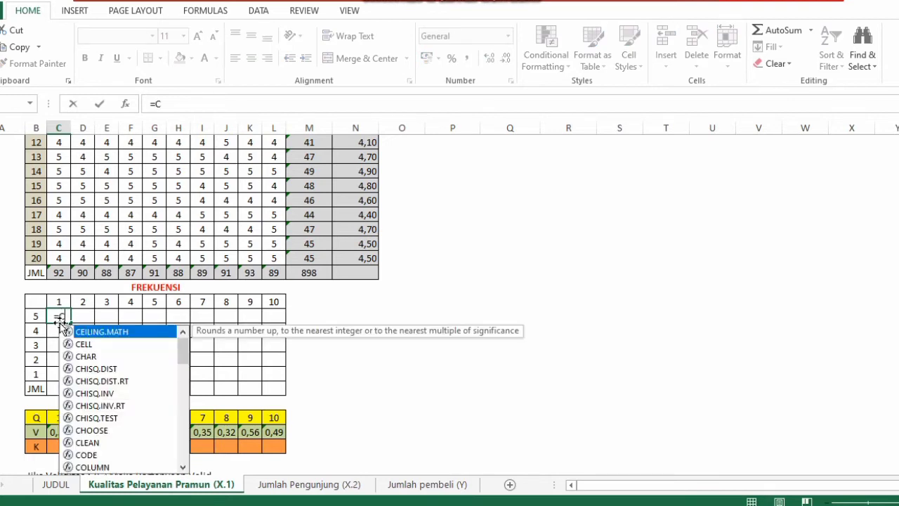
type("OUNTIF")
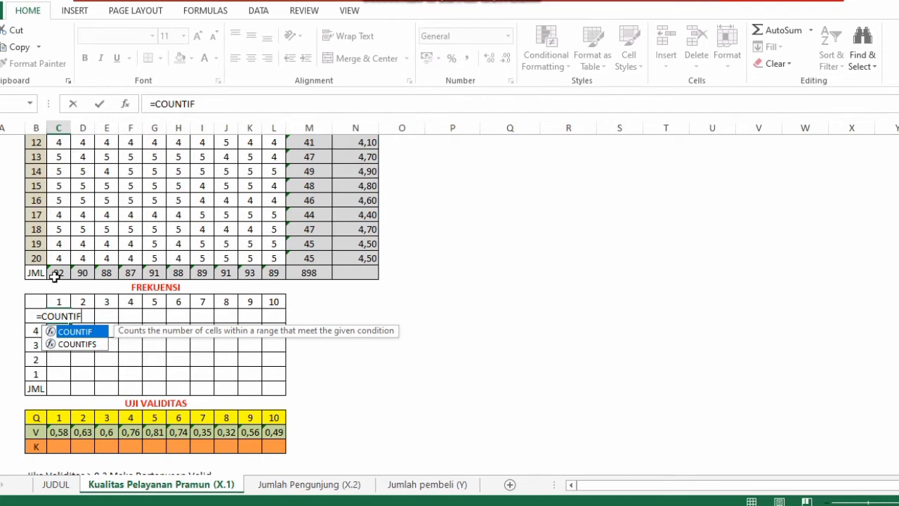
type("(")
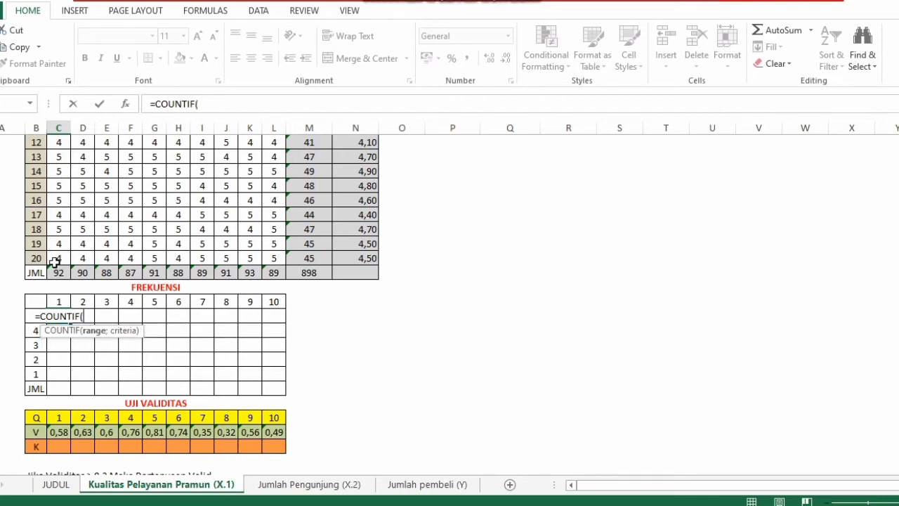
left_click(57, 260)
left_click_drag(57, 262, 53, 181)
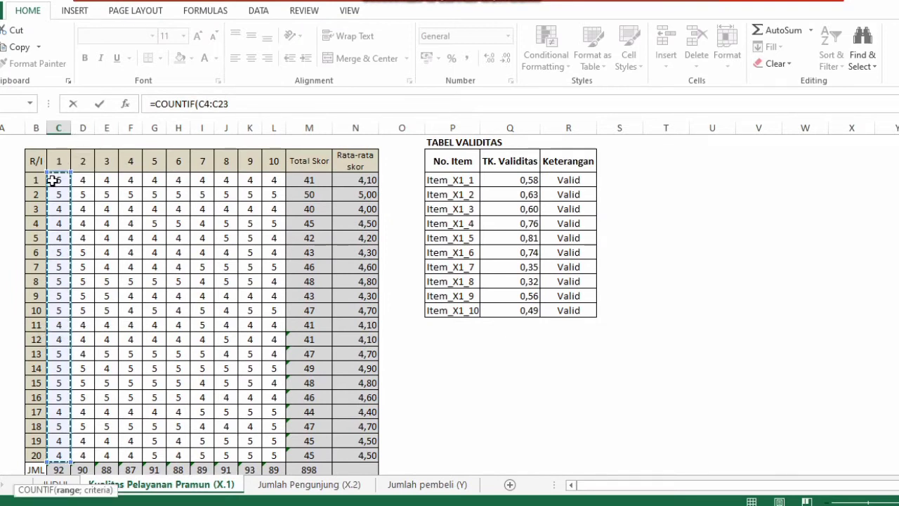
key("Return")
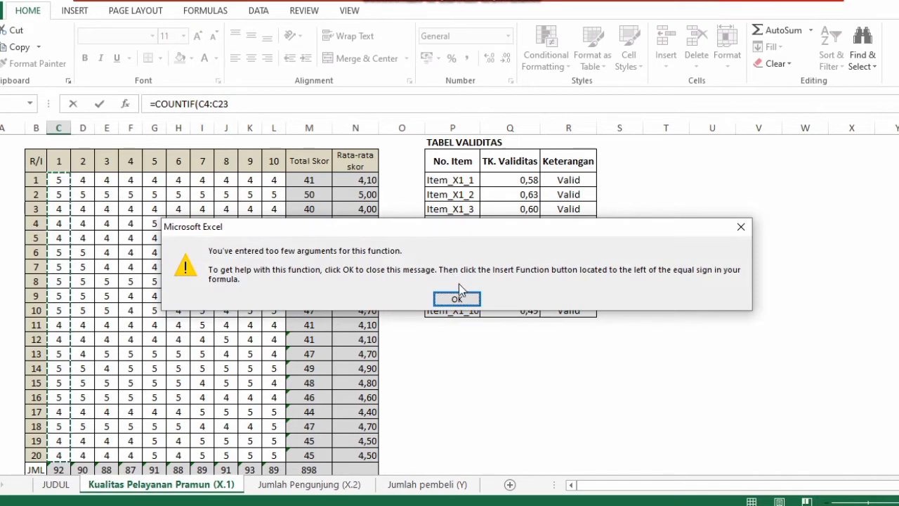
left_click(457, 300)
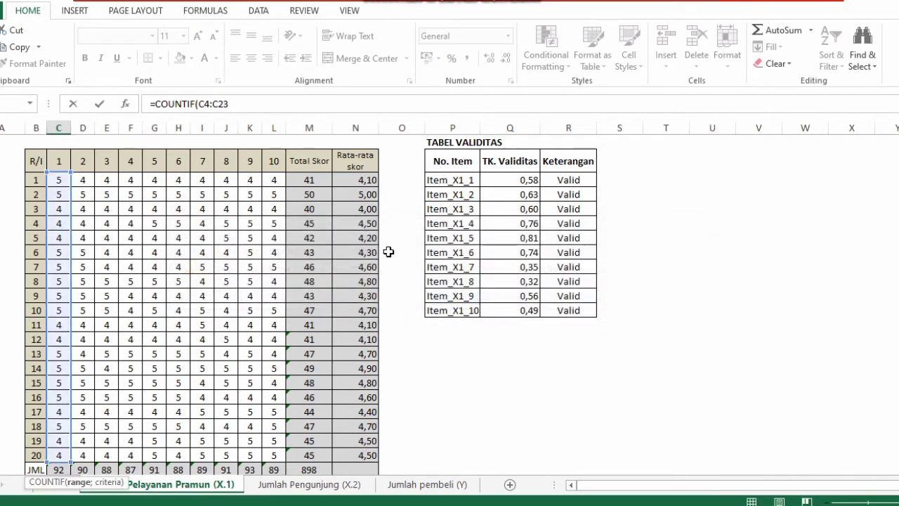
Complete the first frequency formula as =COUNTIF($C4:C$23;$B27), taking the score from column B as criteria
left_click(233, 104)
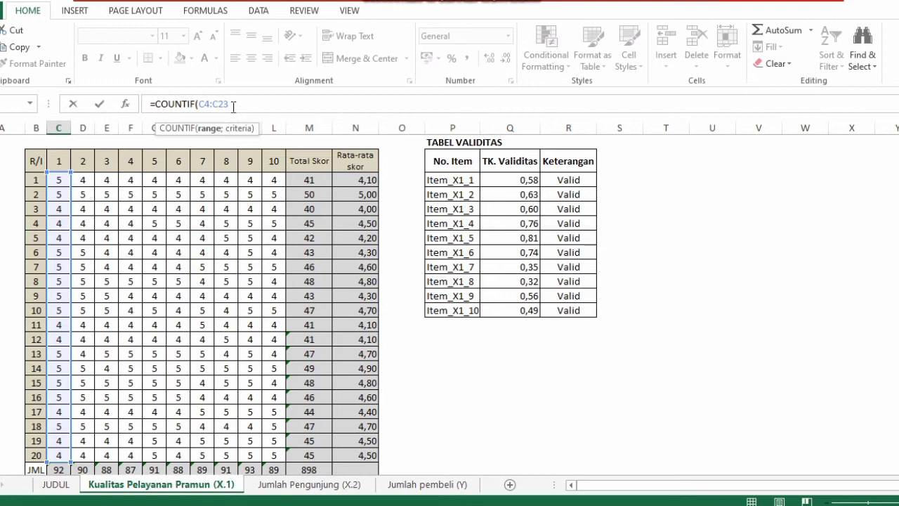
type(";$27")
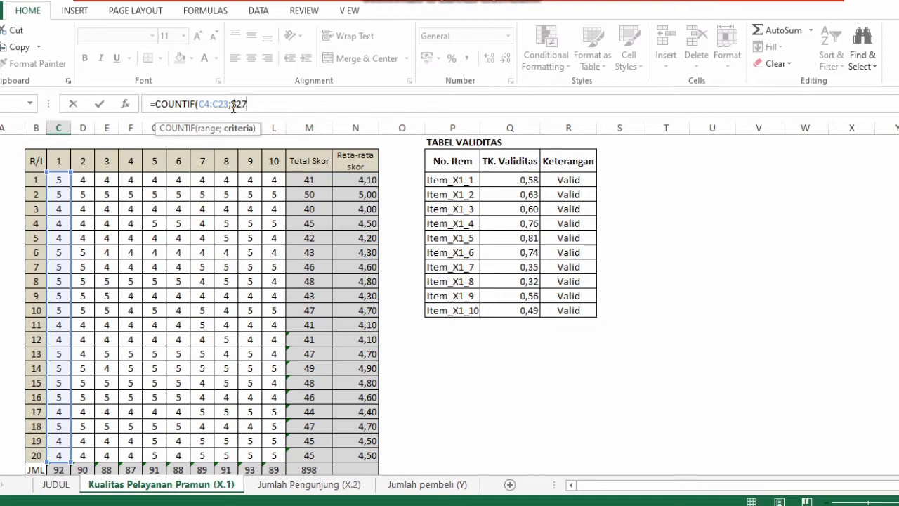
left_click(201, 104)
type("$")
left_click(221, 104)
type("$")
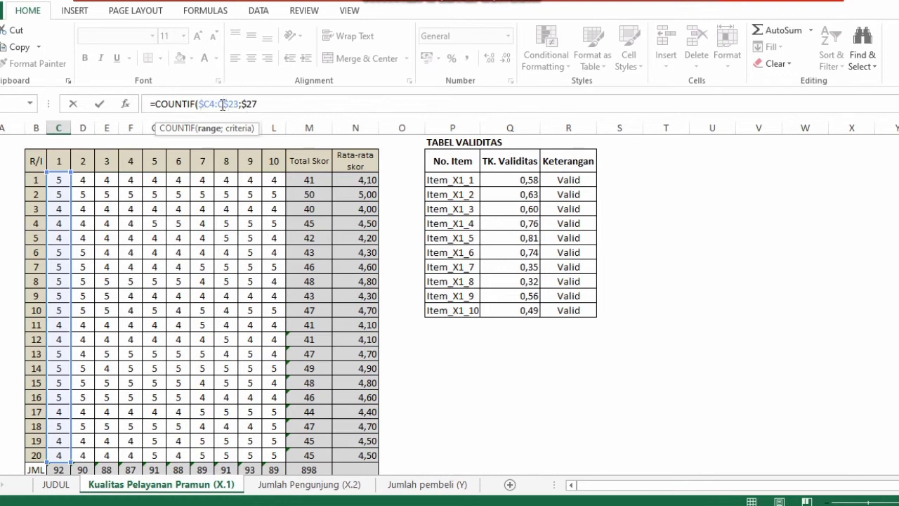
left_click(266, 104)
type(")")
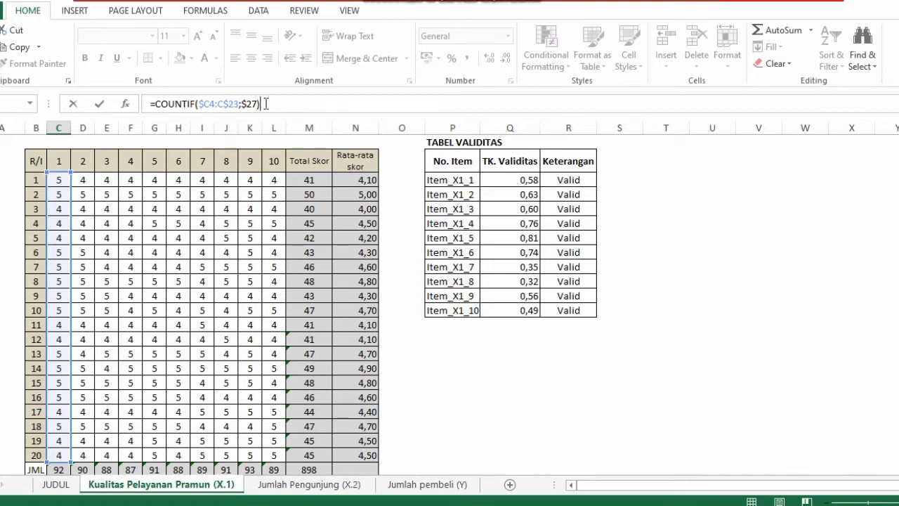
left_click(247, 104)
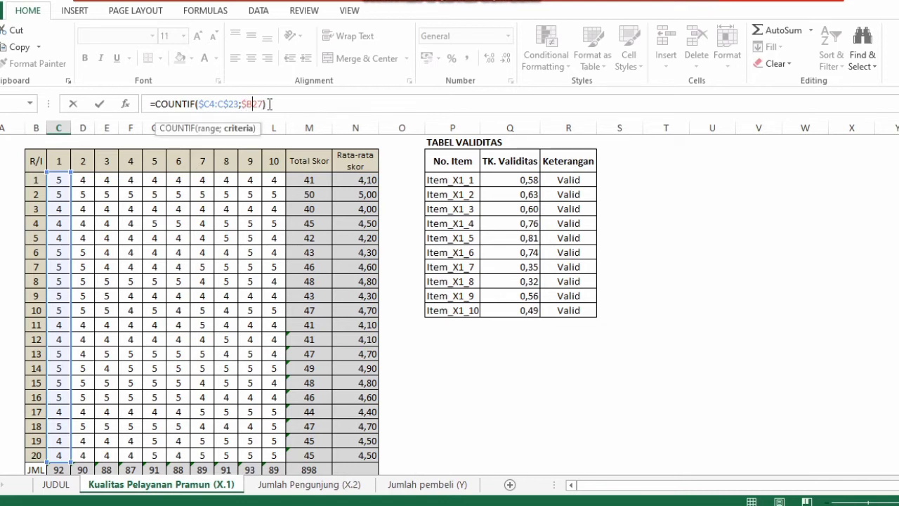
key("Return")
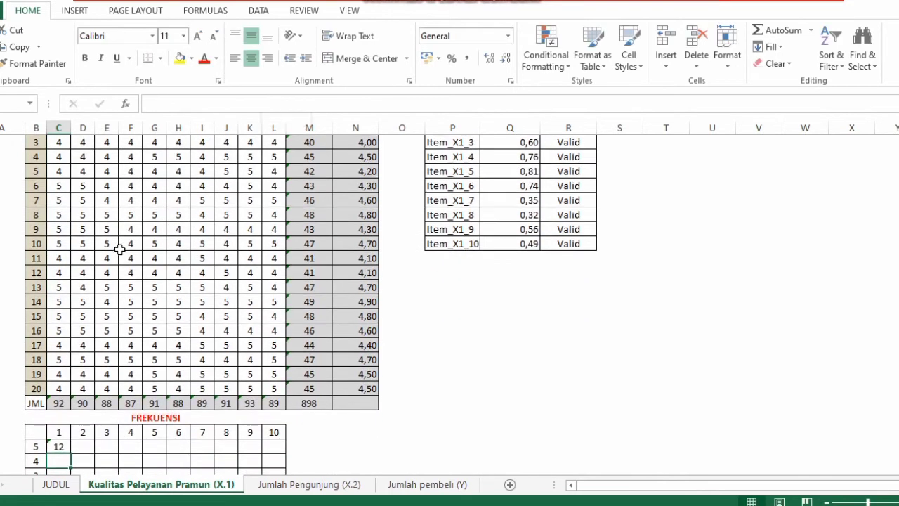
Fill the first frequency formula across the score-5 row for items 1 to 10, then undo the fill
left_click(57, 446)
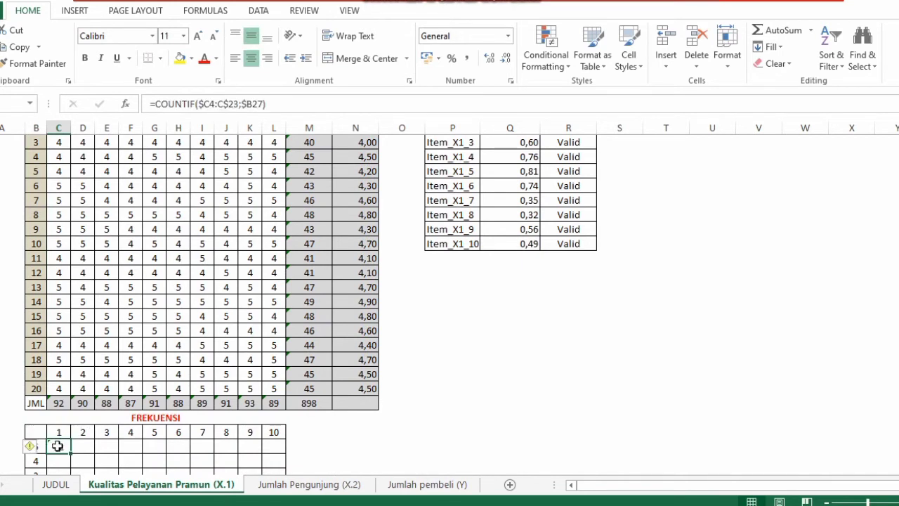
left_click_drag(70, 453, 278, 448)
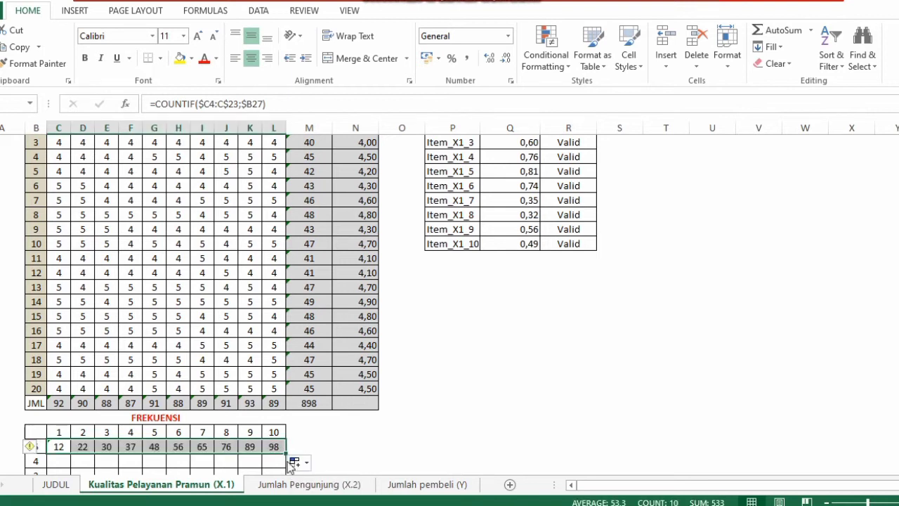
left_click(328, 453)
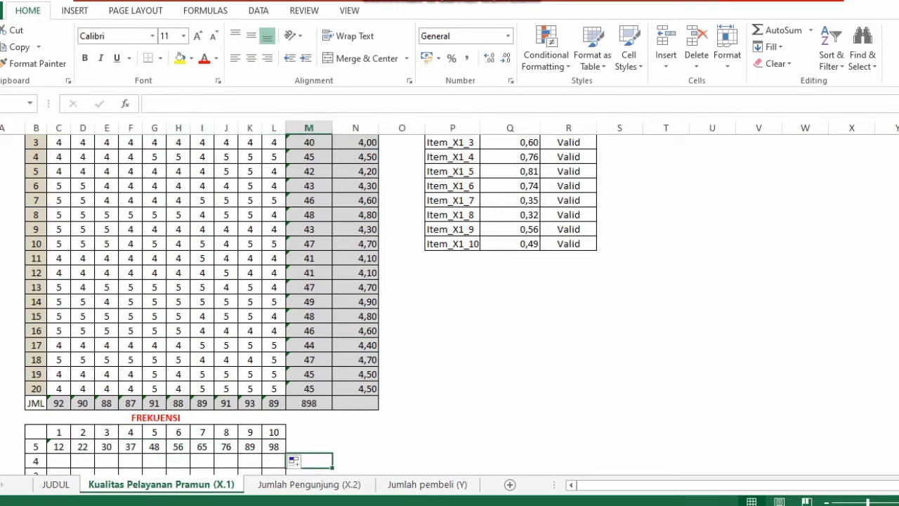
key("ctrl+z")
key("ctrl+z")
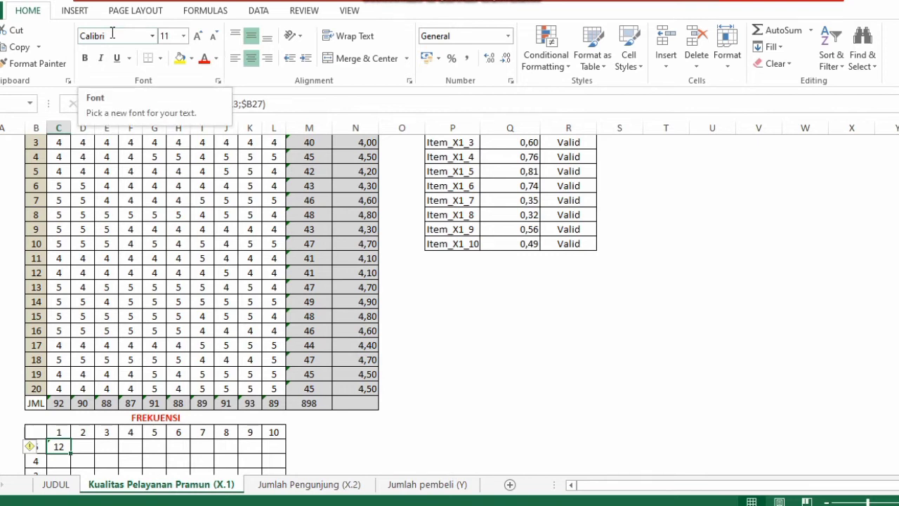
Edit the first frequency formula's range to C$4:C$23 so its row references stay fixed
left_click(239, 104)
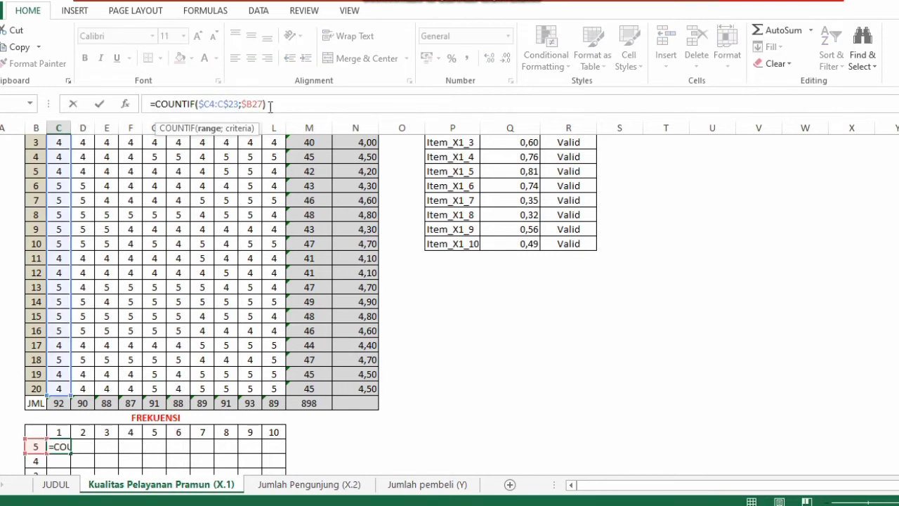
right_click(270, 106)
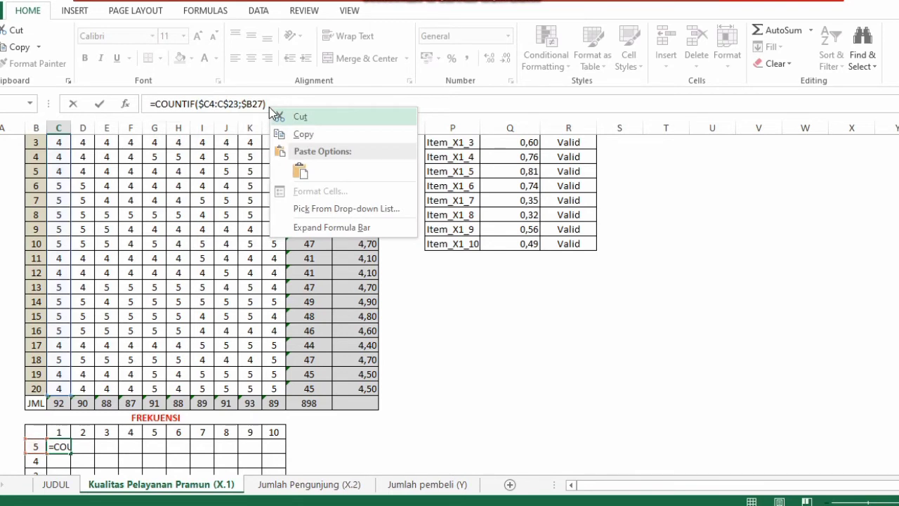
left_click(204, 104)
key("BackSpace")
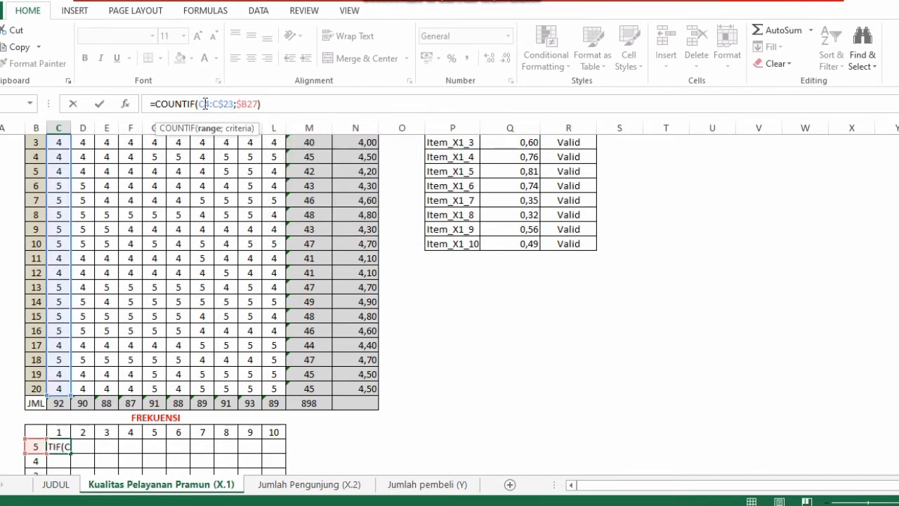
type("$")
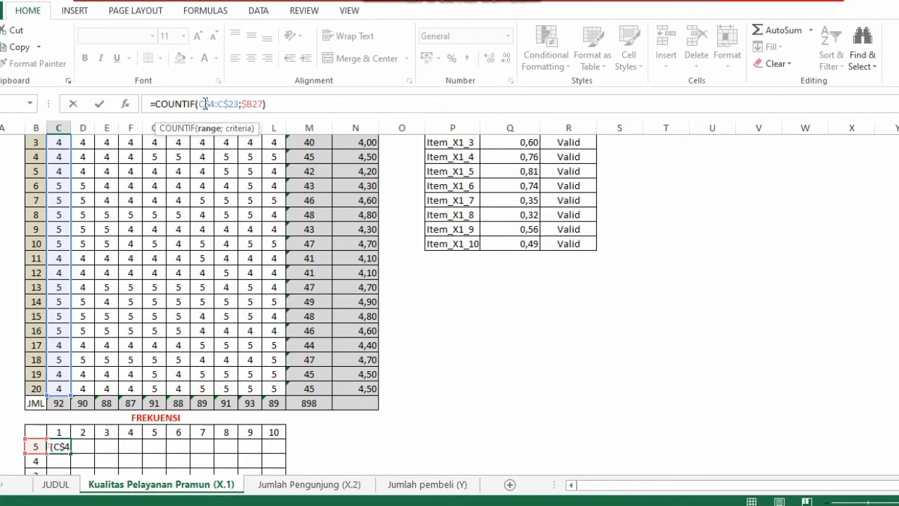
left_click(301, 104)
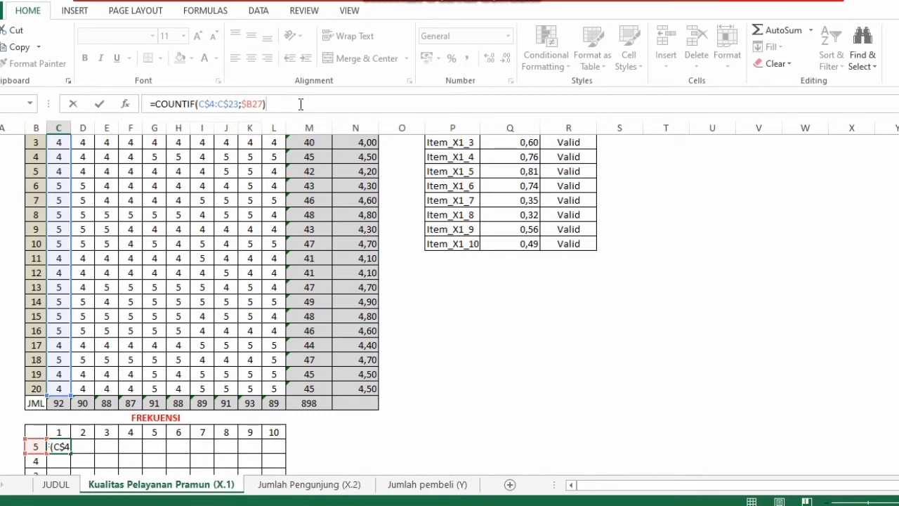
key("Return")
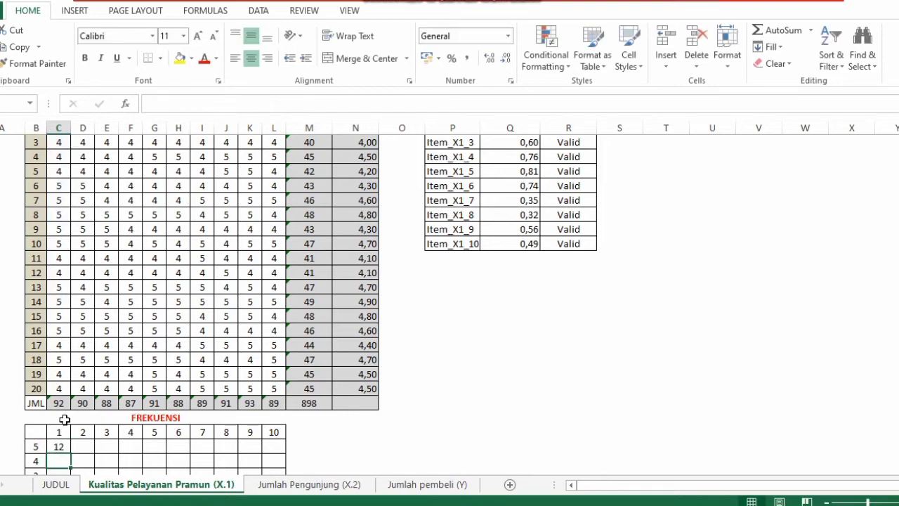
Fill the COUNTIF formula across all ten items and down through the score rows and the JML row
left_click(55, 447)
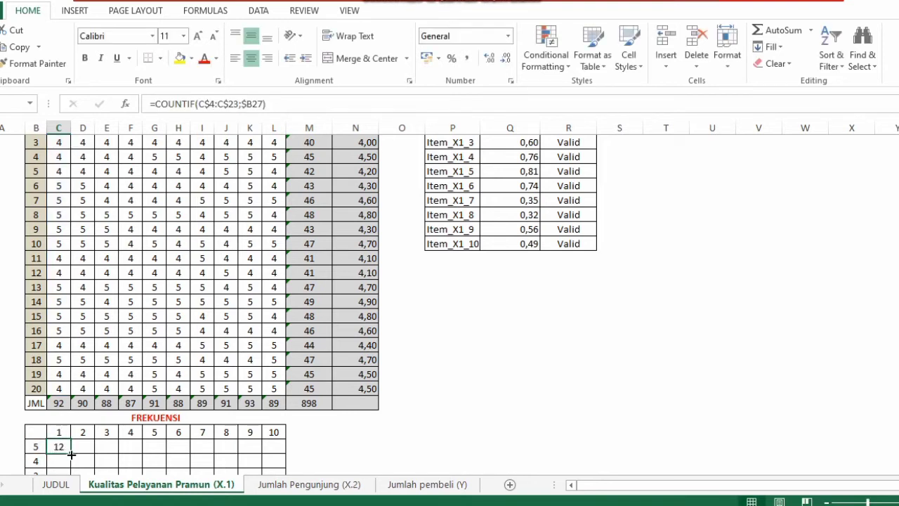
left_click_drag(71, 453, 274, 380)
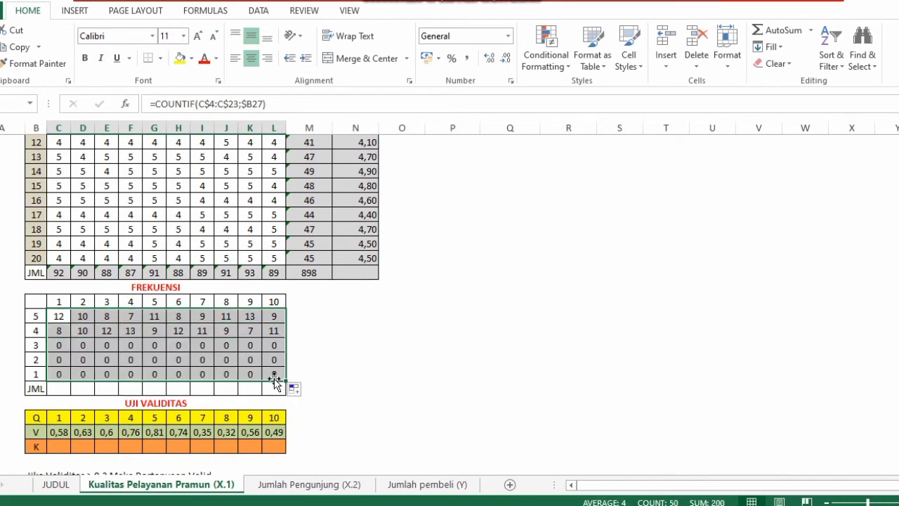
left_click(785, 39)
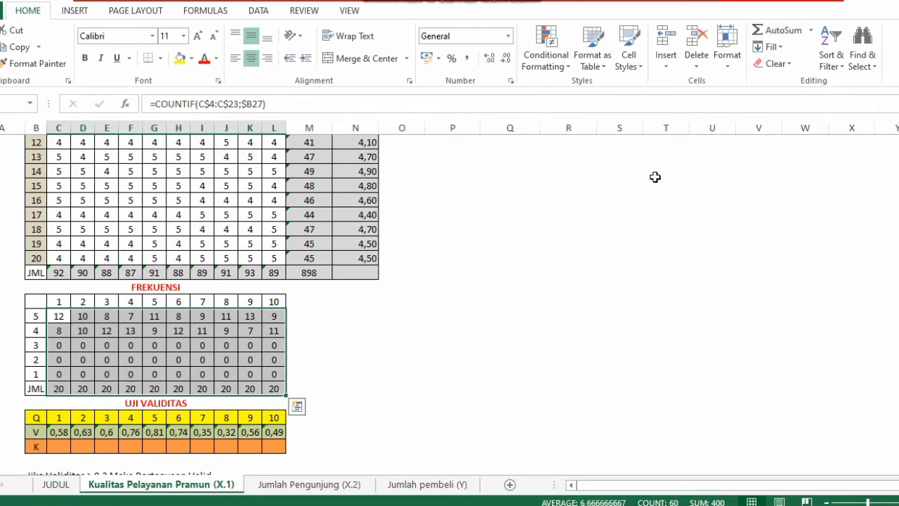
left_click(544, 300)
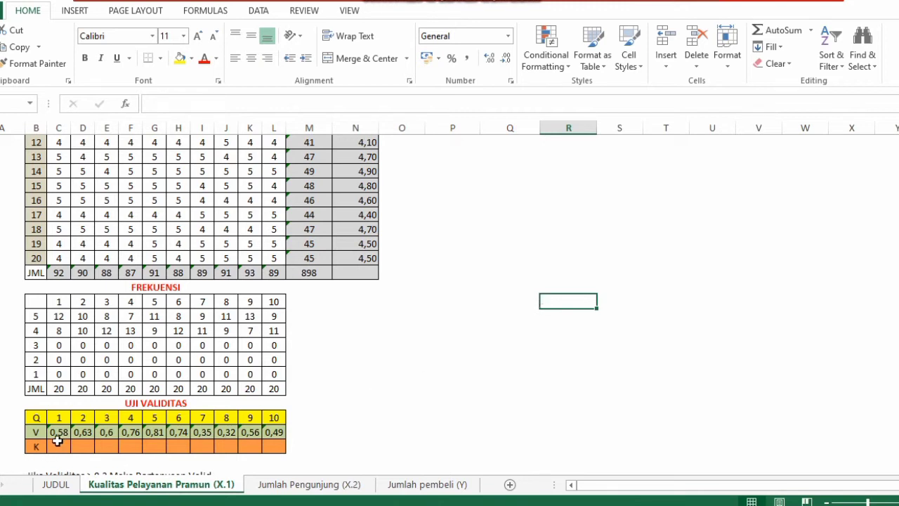
Clear the contents of the UJI VALIDITAS V row for items 1 to 10
left_click_drag(59, 431, 273, 433)
right_click(273, 433)
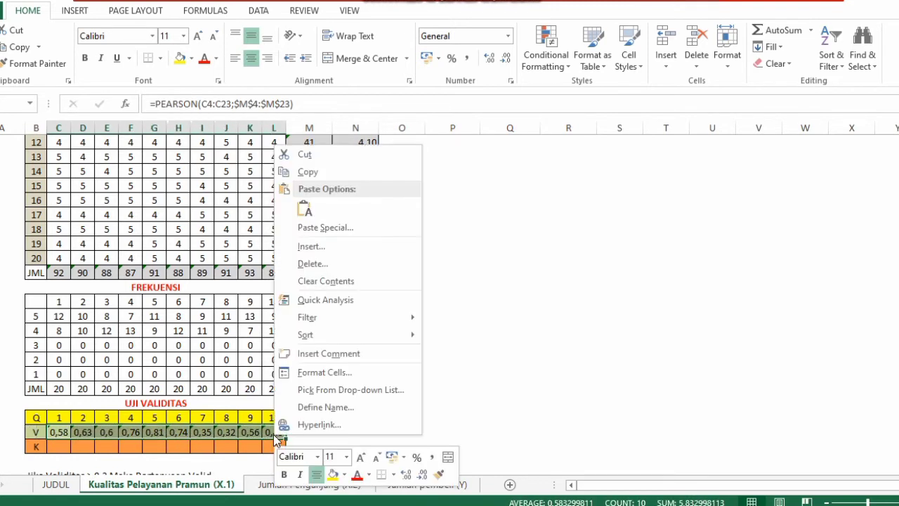
left_click(329, 280)
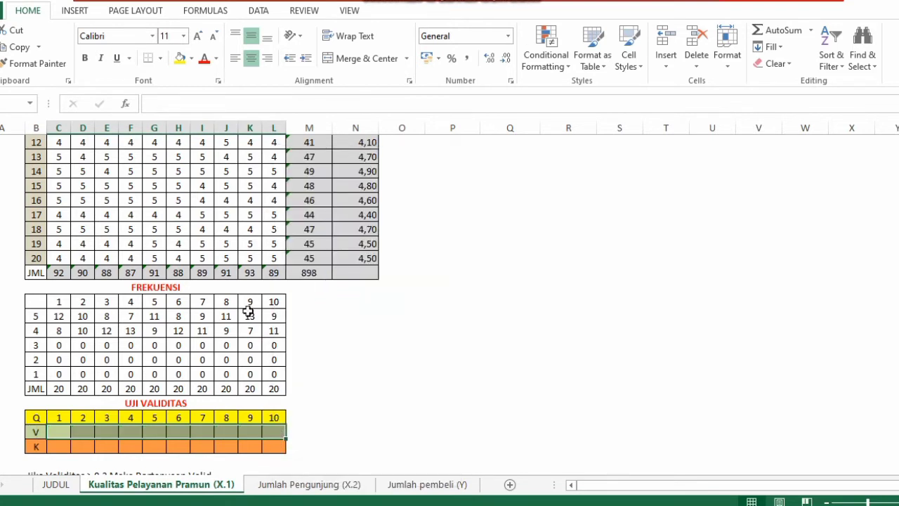
Start a PEARSON formula in the first V cell of UJI VALIDITAS, using item 1 scores C4:C23 as first array
left_click(54, 433)
type("=")
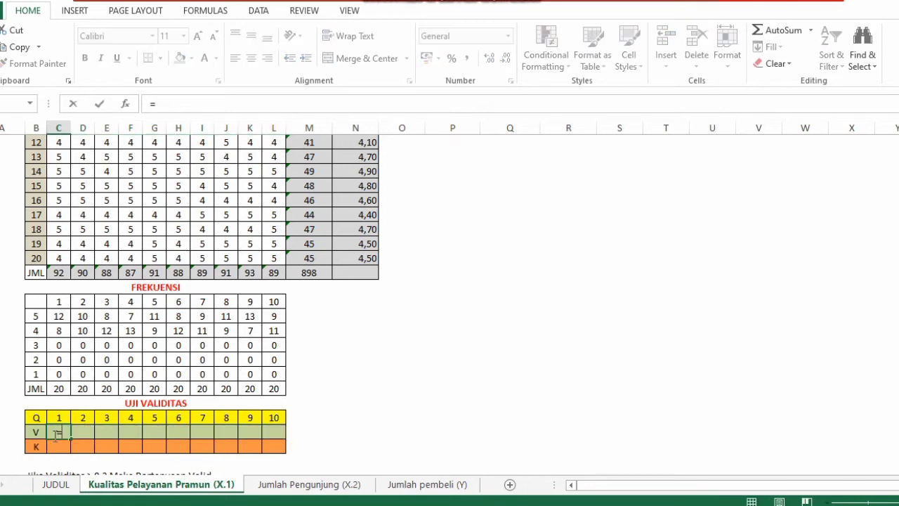
type("PE")
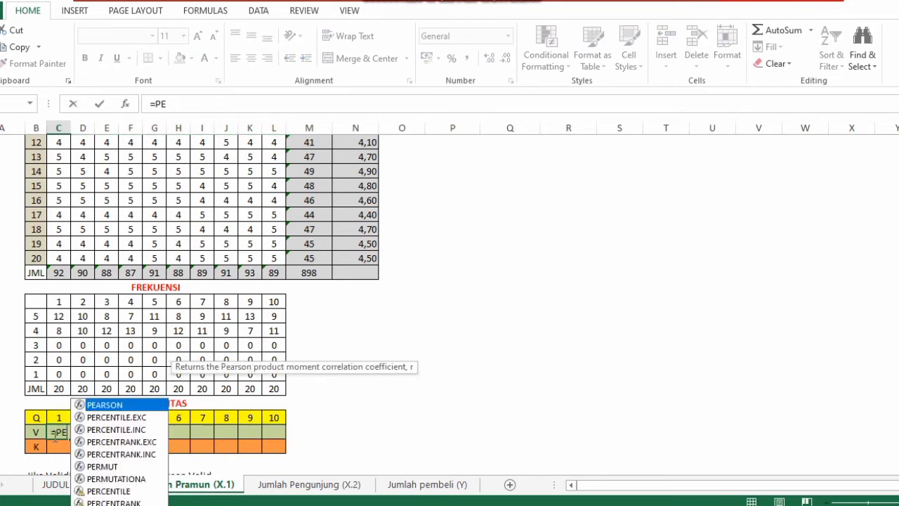
type("ARSON")
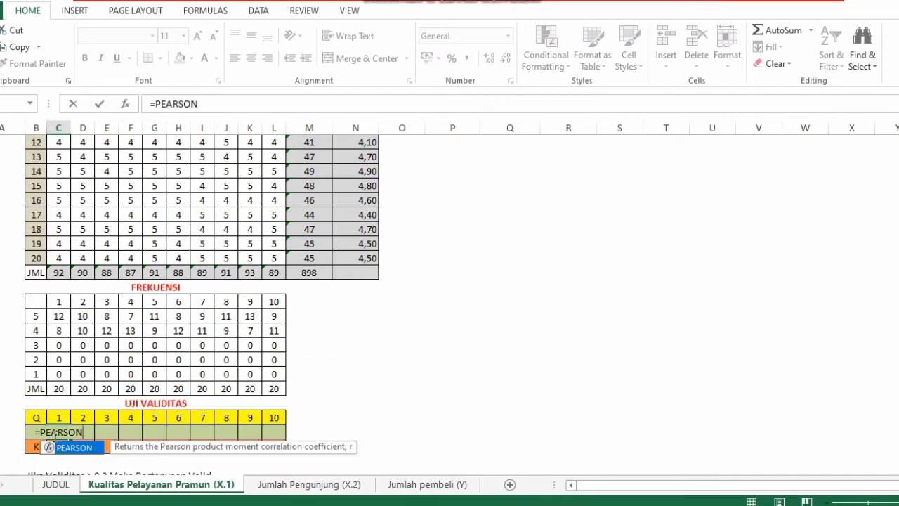
type("(")
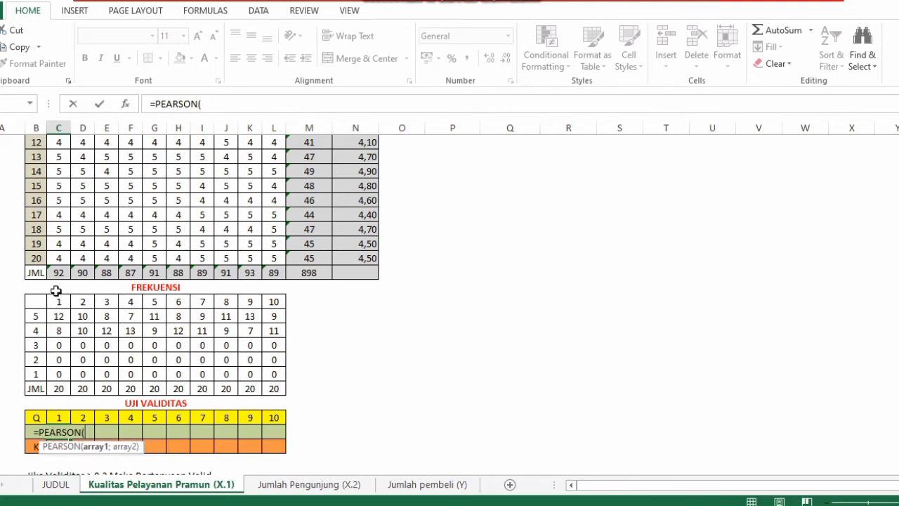
left_click(62, 259)
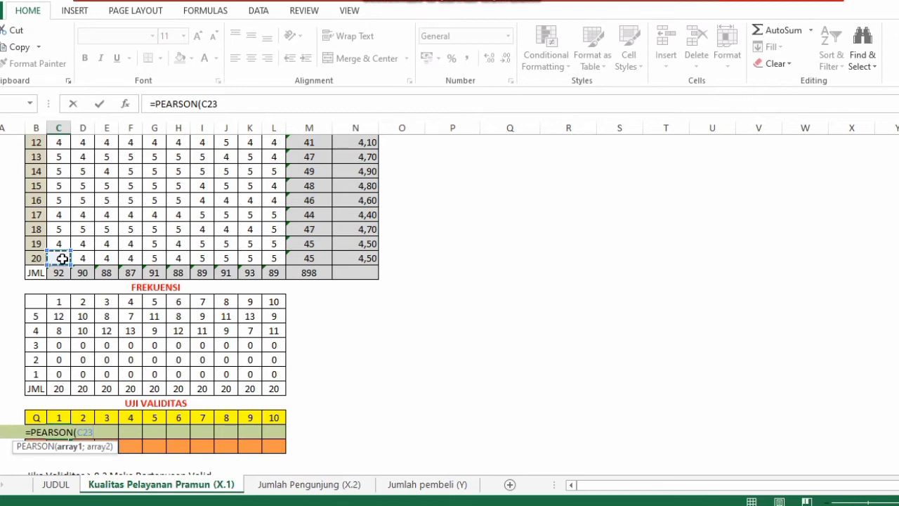
left_click_drag(62, 258, 60, 222)
mouse_move(61, 171)
left_mouse_down()
mouse_move(54, 124)
mouse_move(56, 165)
left_mouse_up()
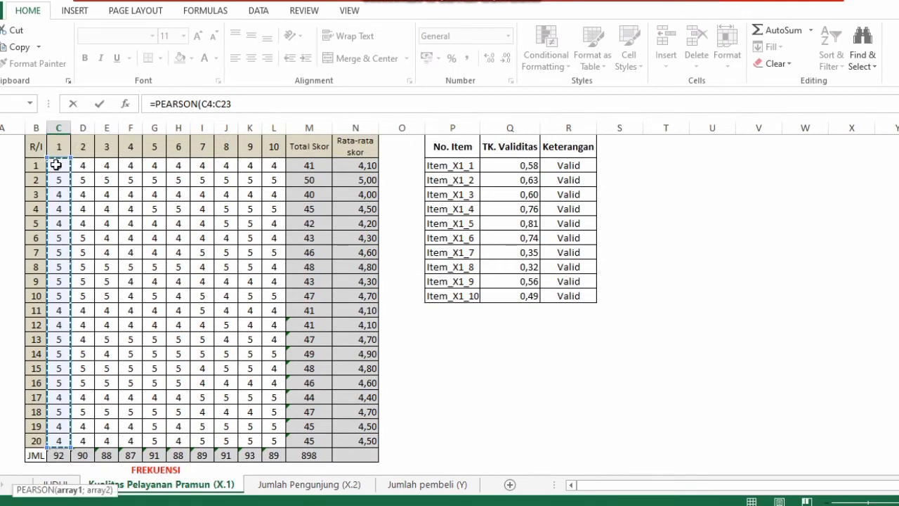
key("Return")
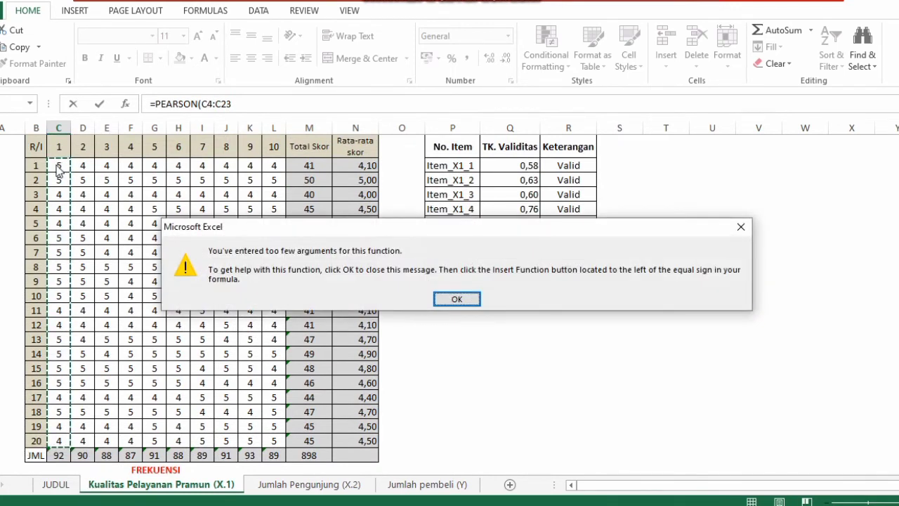
left_click(453, 300)
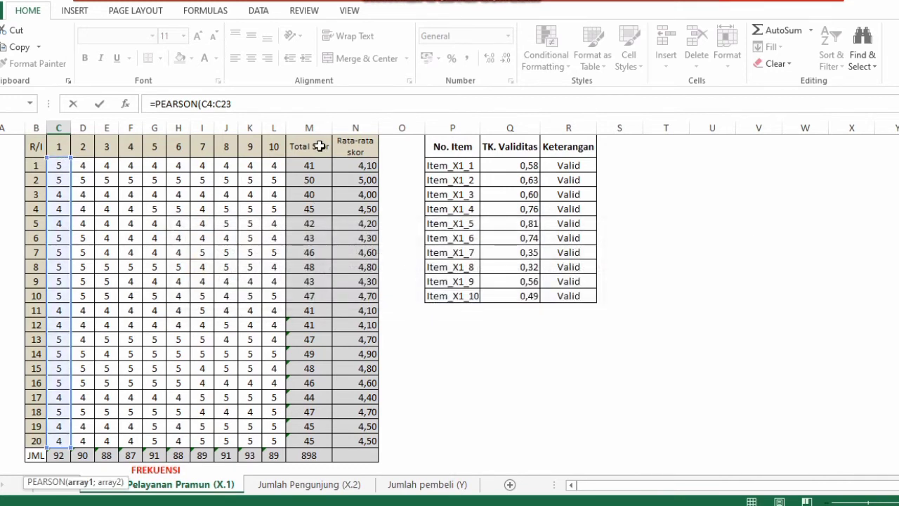
Complete the formula as =PEARSON(C4:C23;$M$4:$M$23) with the total scores as second array
left_click(288, 102)
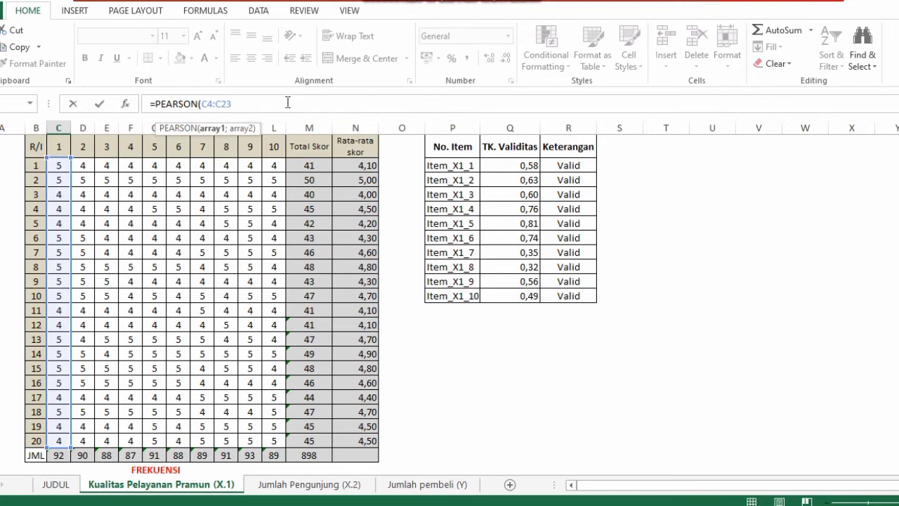
type(";")
type("$M$4")
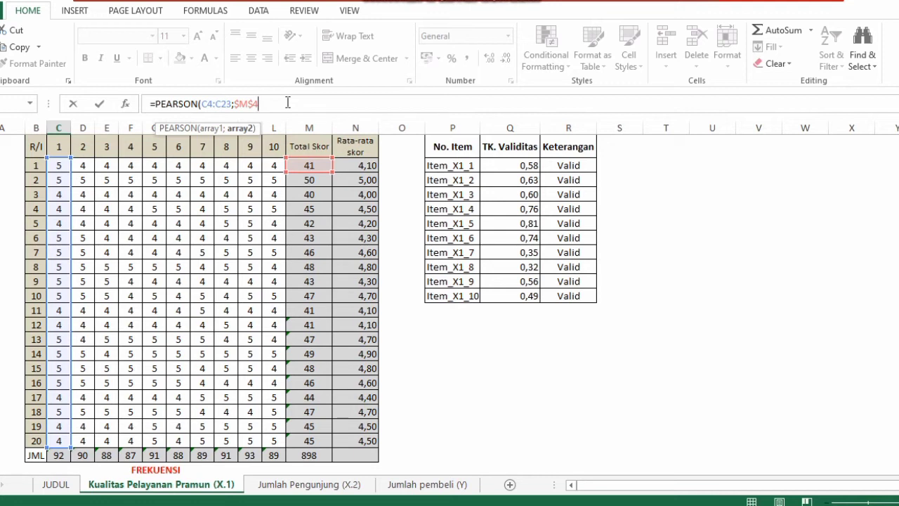
type(":$M$23")
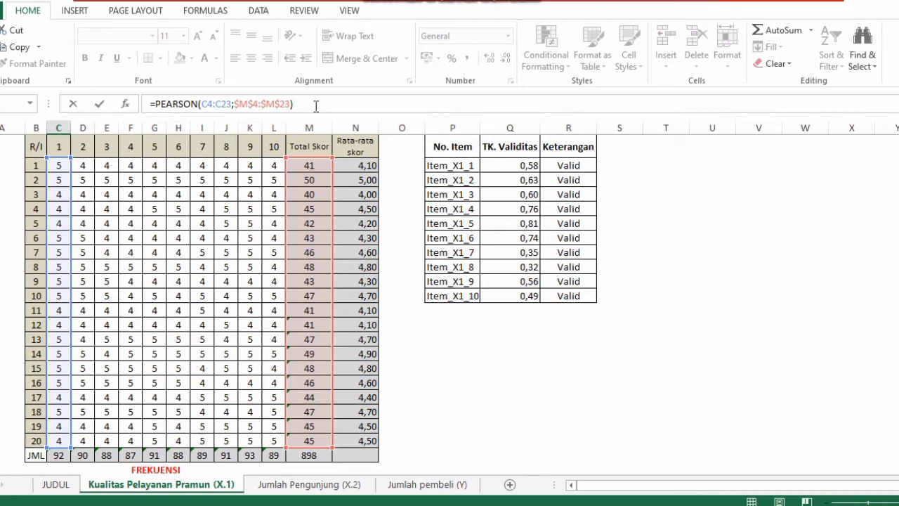
key("Return")
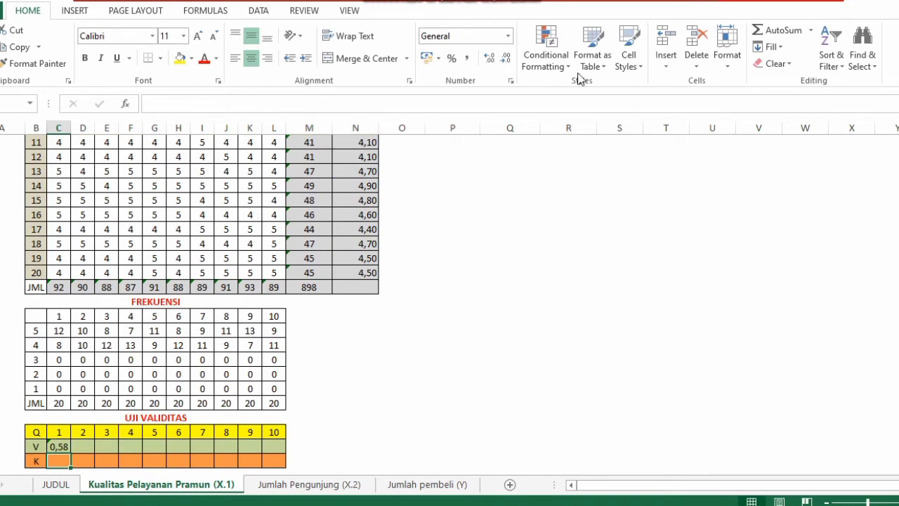
Inspect the COUNTIF formula in item 1's score-3 frequency cell
key("Up")
key("Up")
key("Up")
key("Up")
key("Up")
key("Up")
key("Up")
key("Up")
key("Up")
key("Up")
key("Up")
key("Up")
key("Up")
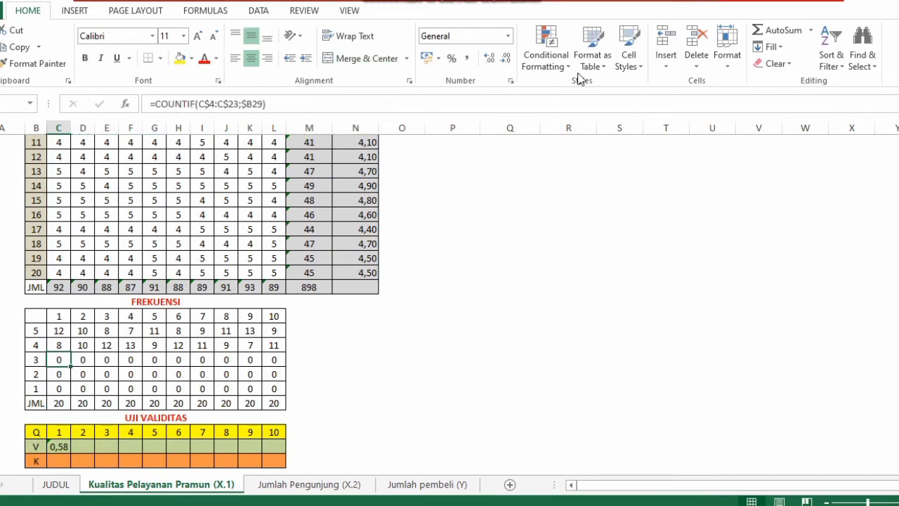
Fill the PEARSON formula from item 1 across the UJI VALIDITAS V row through item 10
key("Up")
key("Up")
key("Up")
key("Up")
key("Up")
key("Up")
key("Up")
key("Up")
key("Up")
key("Up")
key("Up")
key("Up")
key("Up")
key("Up")
key("Up")
key("Up")
key("Up")
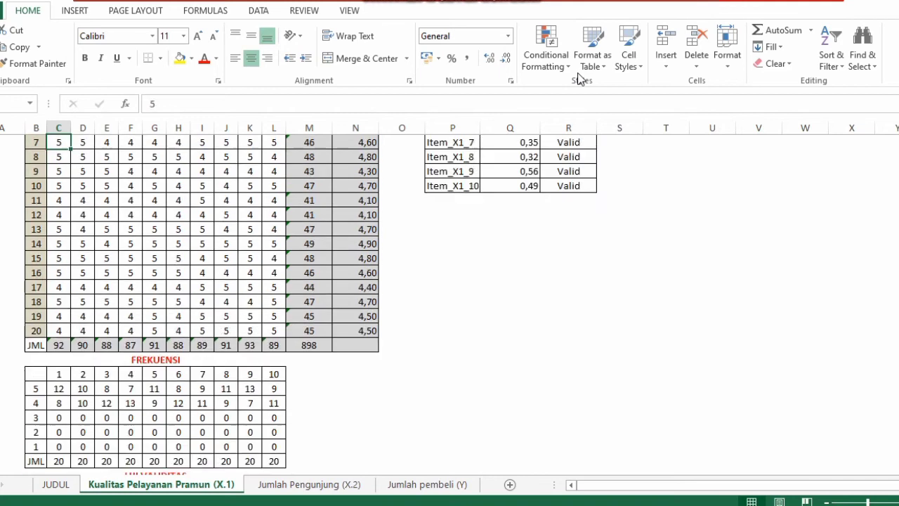
key("Down")
key("Down")
key("Down")
key("Down")
key("Down")
key("Down")
key("Down")
key("Down")
key("Down")
key("Down")
key("Down")
key("Down")
key("Down")
key("Down")
key("Down")
key("Down")
key("Down")
key("Down")
key("Down")
key("Down")
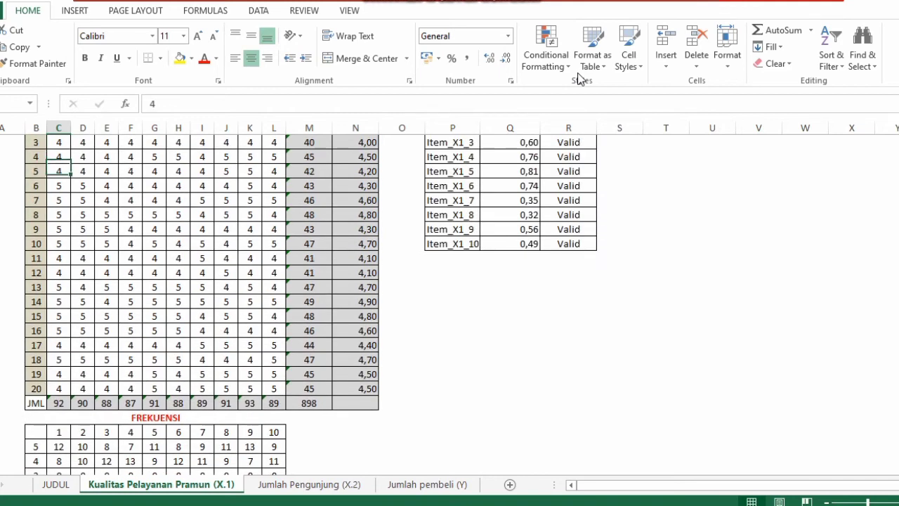
key("Down")
key("Down")
key("Down")
key("Down")
key("Down")
key("Down")
key("Down")
key("Down")
key("Down")
key("Down")
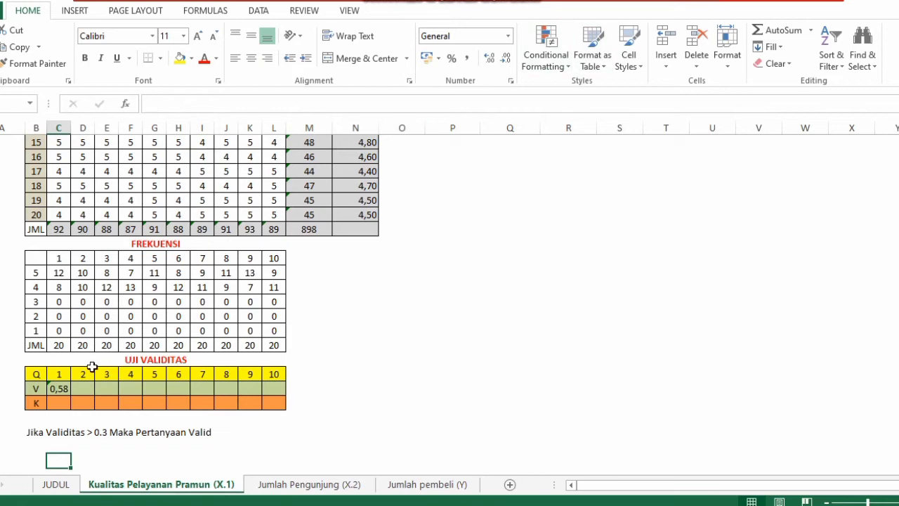
left_click(60, 389)
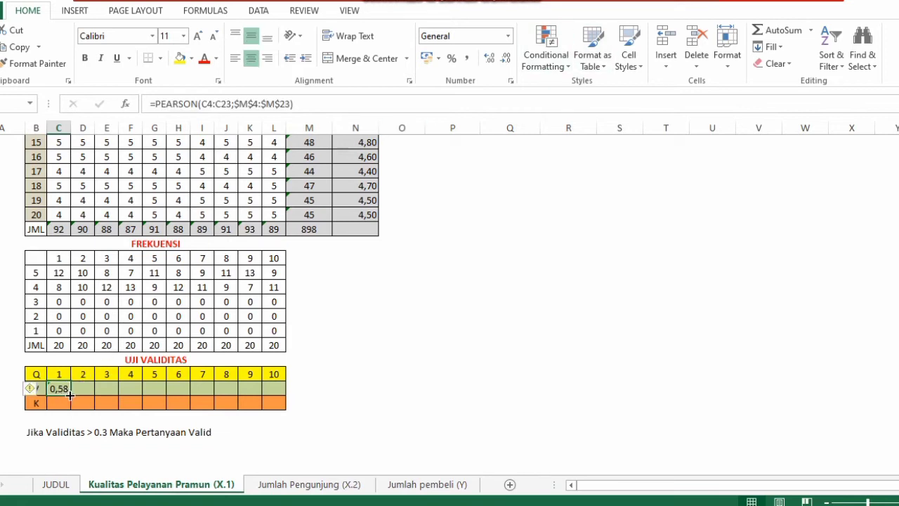
left_click_drag(71, 395, 286, 397)
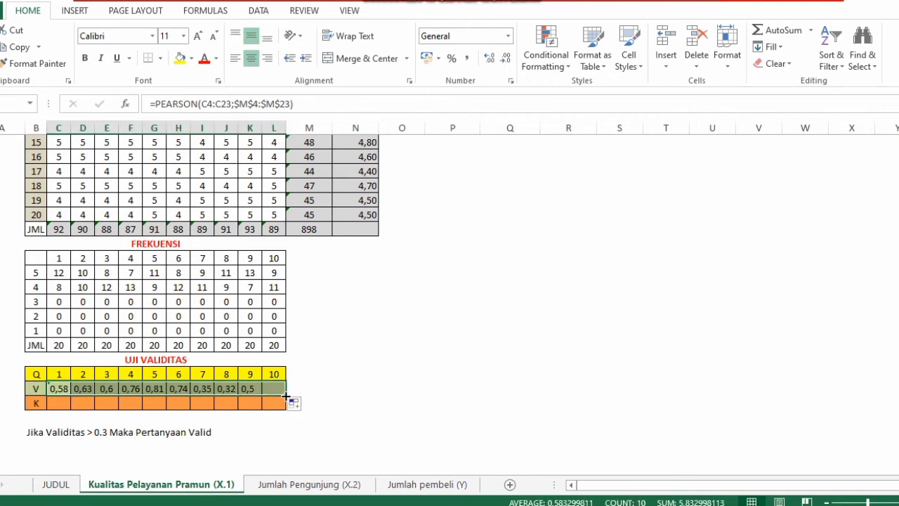
left_click(323, 393)
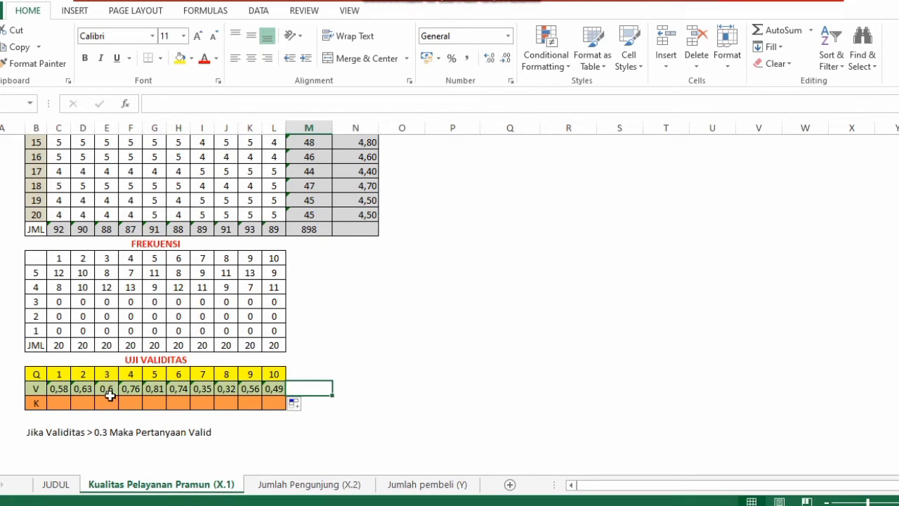
left_click(150, 402)
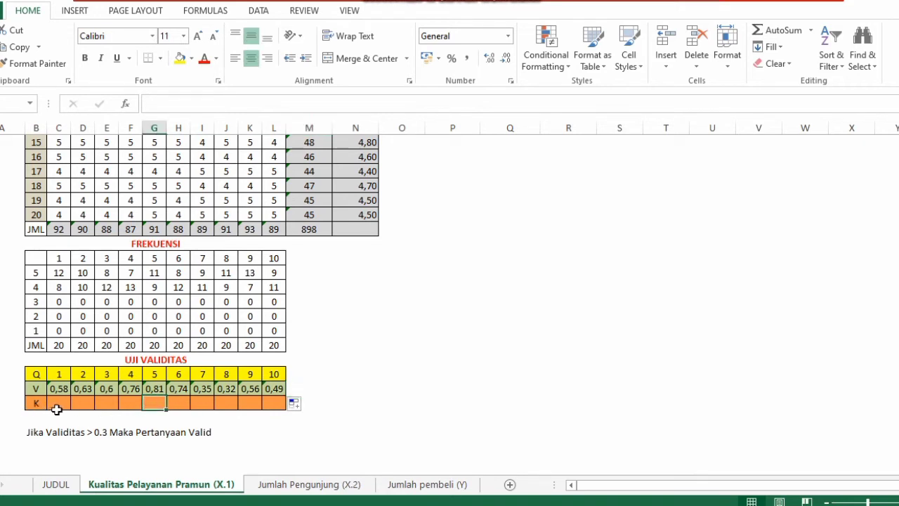
left_click(56, 406)
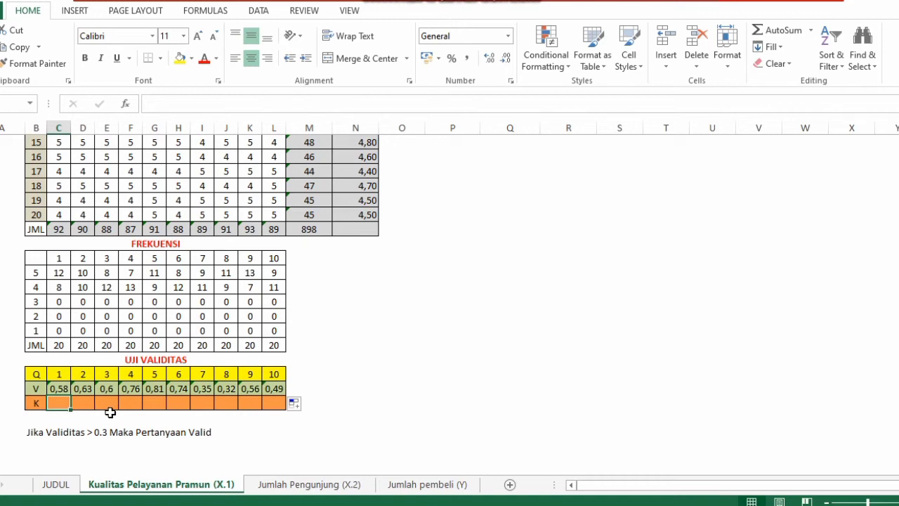
left_click(144, 406)
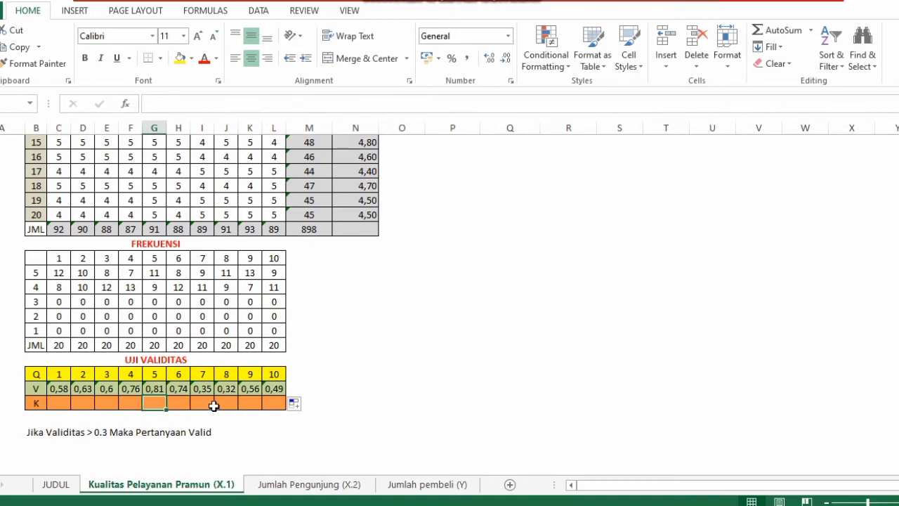
Clear the TK. Validitas values for Item_X1_1 to Item_X1_10 in the TABEL VALIDITAS
key("Up")
key("Up")
key("Up")
key("Up")
key("Up")
key("Up")
key("Up")
key("Up")
key("Up")
key("Up")
key("Up")
key("Up")
key("Up")
key("Up")
key("Up")
key("Up")
key("Up")
key("Up")
key("Up")
key("Up")
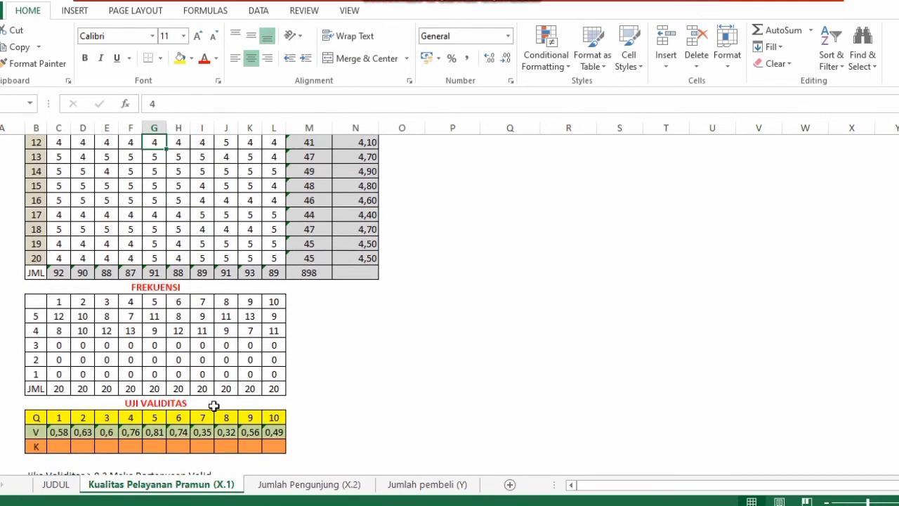
key("Up")
key("Up")
key("Up")
key("Up")
key("Up")
key("Up")
key("Up")
key("Up")
key("Up")
key("Up")
key("Up")
key("Up")
key("Up")
key("Up")
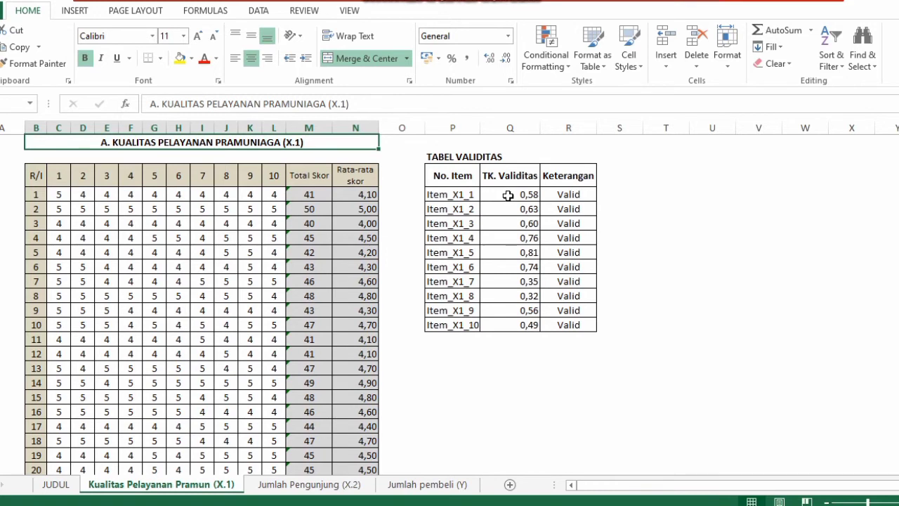
left_click_drag(507, 195, 533, 353)
left_click_drag(512, 194, 526, 323)
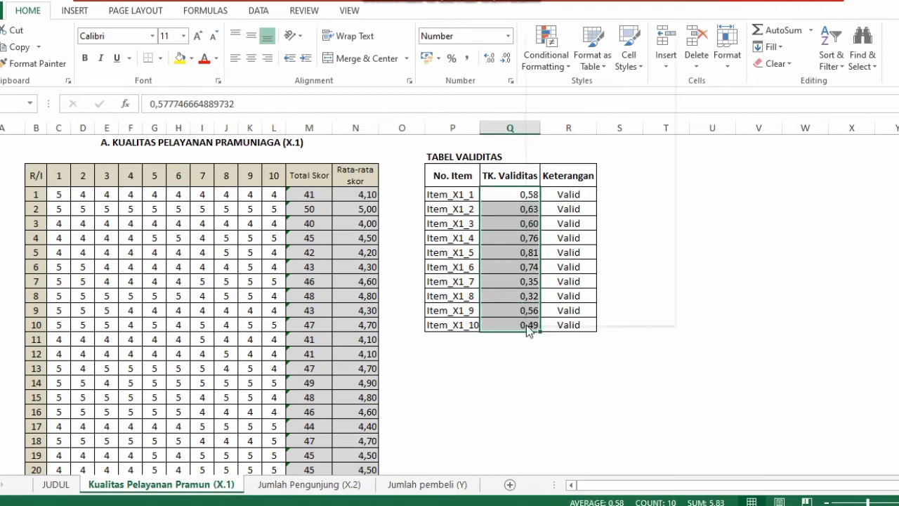
right_click(526, 325)
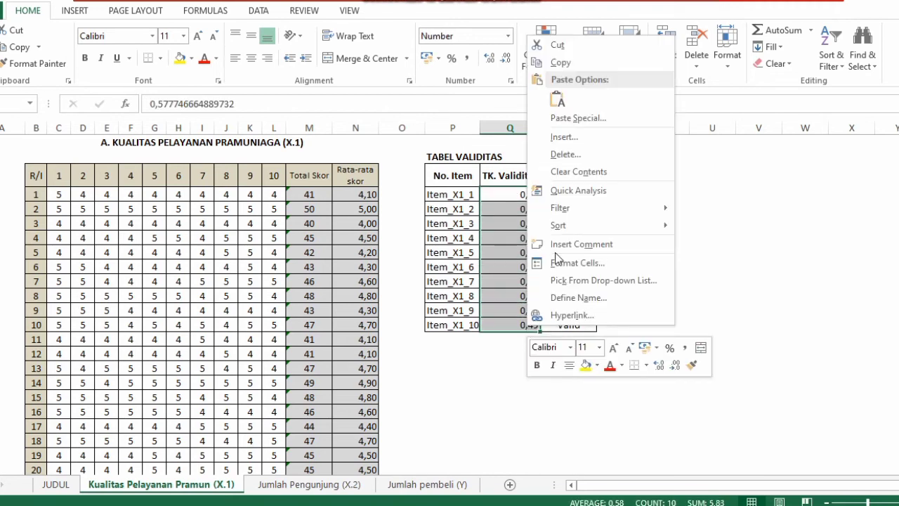
left_click(576, 173)
left_click(471, 415)
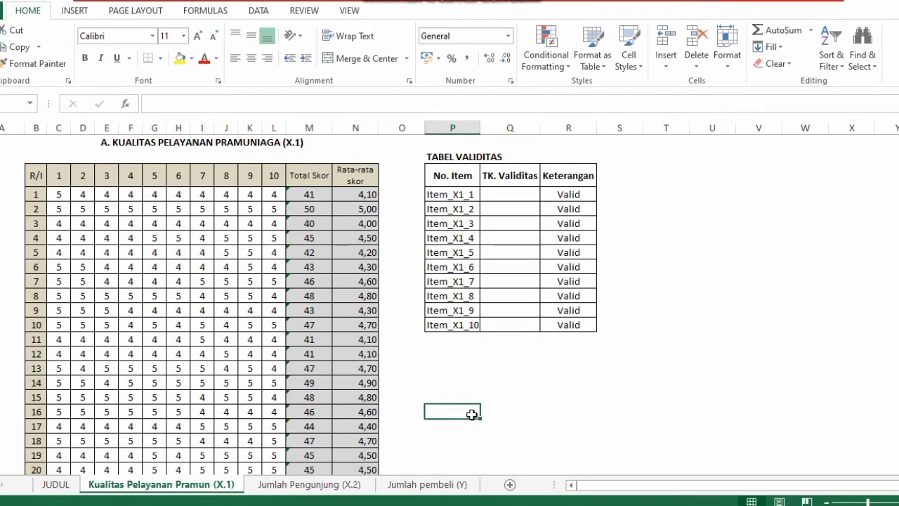
Copy the UJI VALIDITAS V row values for items 1 to 10
key("Down")
key("Down")
key("Down")
key("Down")
key("Down")
key("Down")
key("Down")
key("Down")
key("Down")
key("Down")
key("Down")
key("Down")
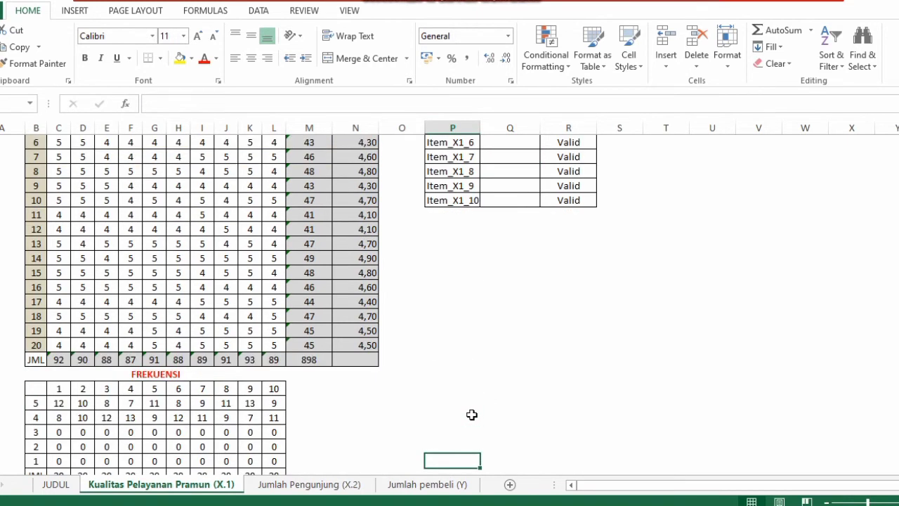
key("Down")
key("Down")
key("Down")
key("Down")
key("Down")
key("Down")
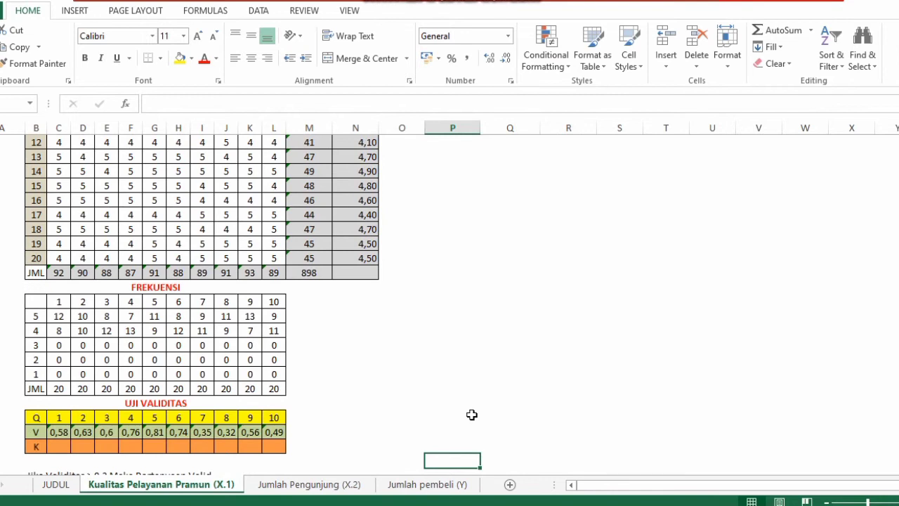
left_click(62, 431)
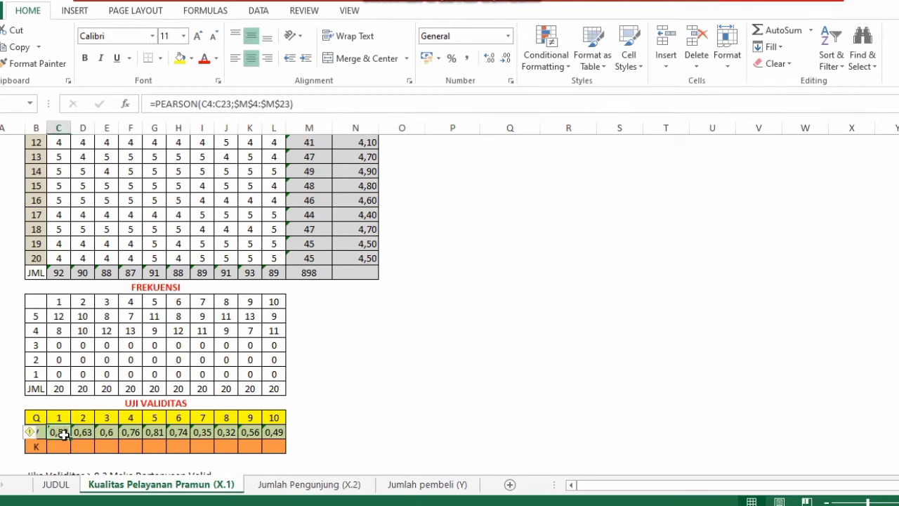
left_click_drag(64, 435, 270, 435)
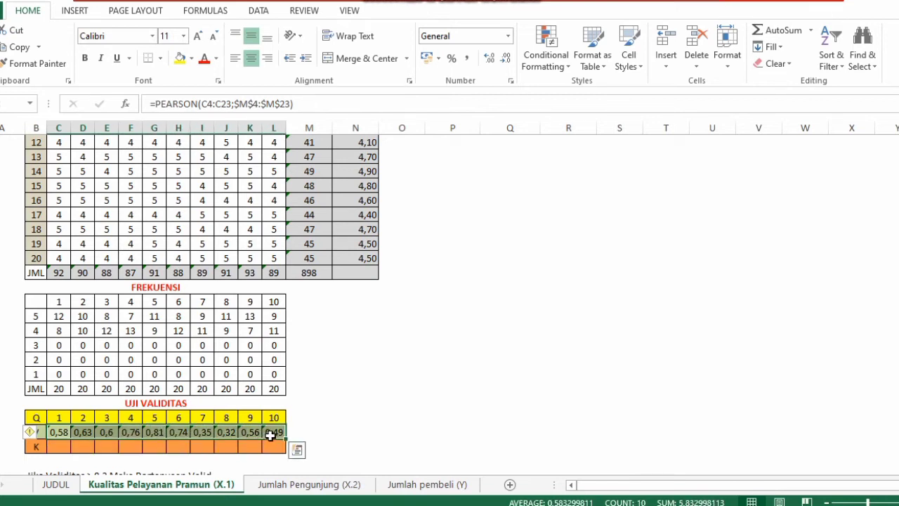
key("ctrl+c")
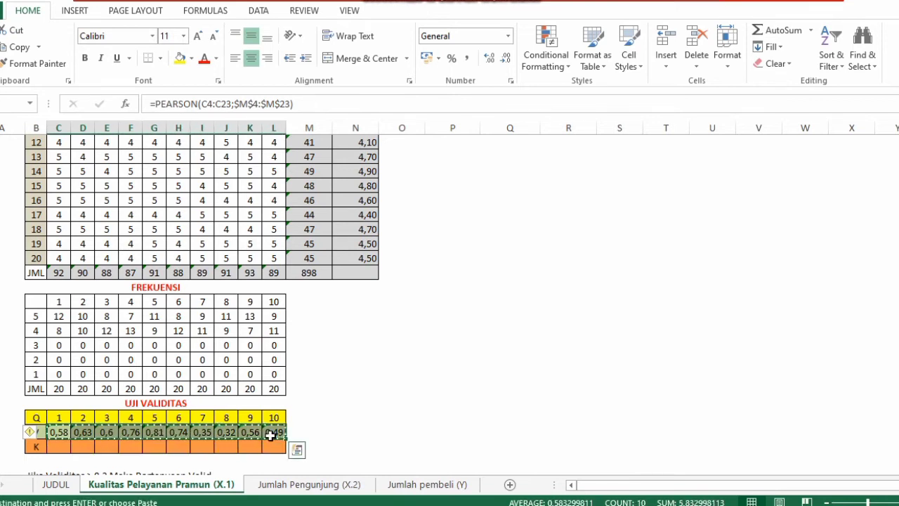
Paste Special the copied validity values as Values with Transpose into TK. Validitas, starting at Item_X1_1
key("Up")
key("Up")
key("Up")
key("Up")
key("Up")
key("Up")
key("Up")
key("Up")
key("Up")
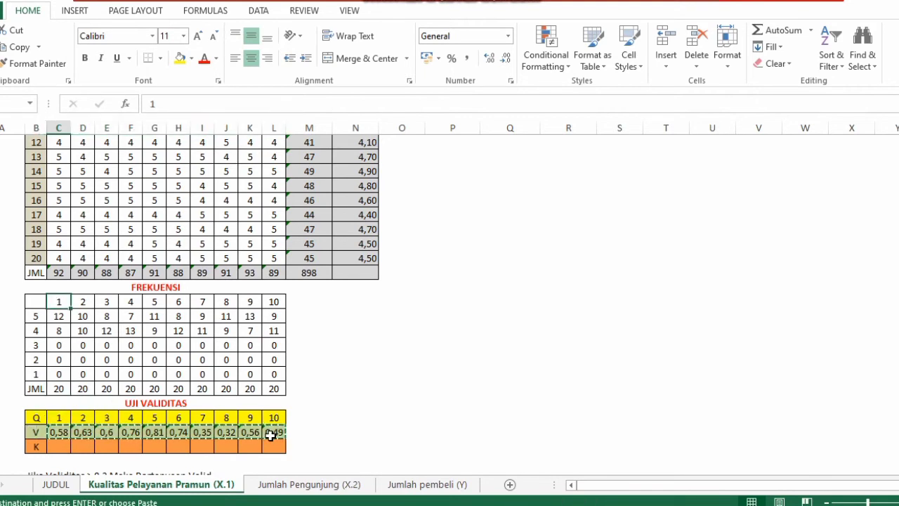
key("Up")
key("Up")
key("Up")
key("Up")
key("Up")
key("Up")
key("Up")
key("Up")
key("Up")
key("Up")
key("Up")
key("Up")
key("Up")
key("Up")
key("Up")
key("Up")
key("Up")
key("Up")
key("Up")
key("Up")
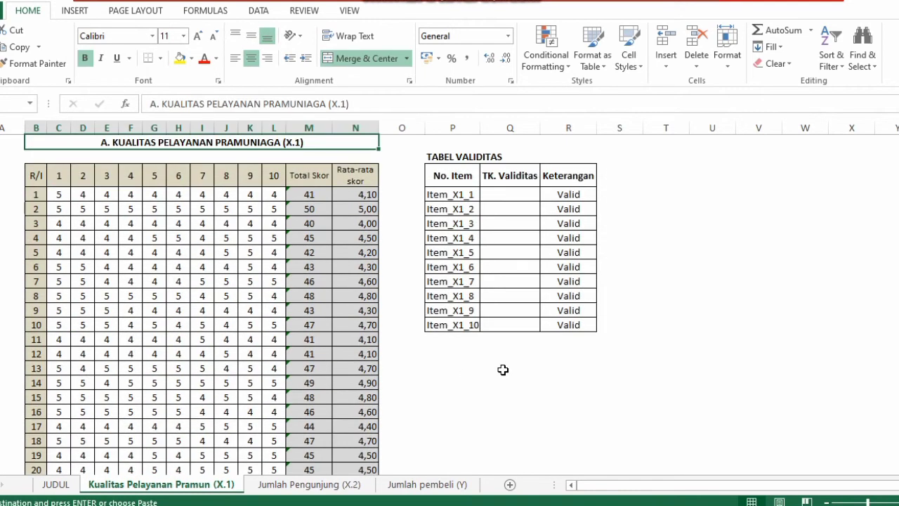
left_click(516, 195)
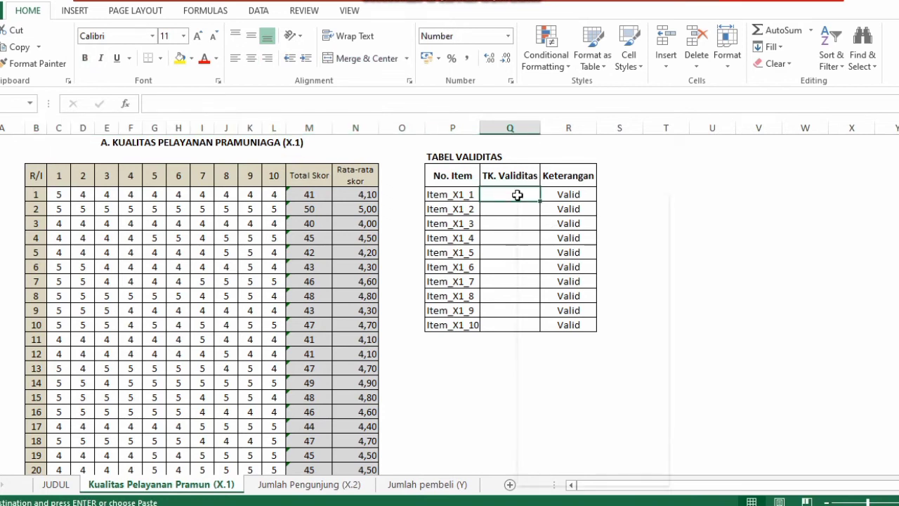
right_click(516, 195)
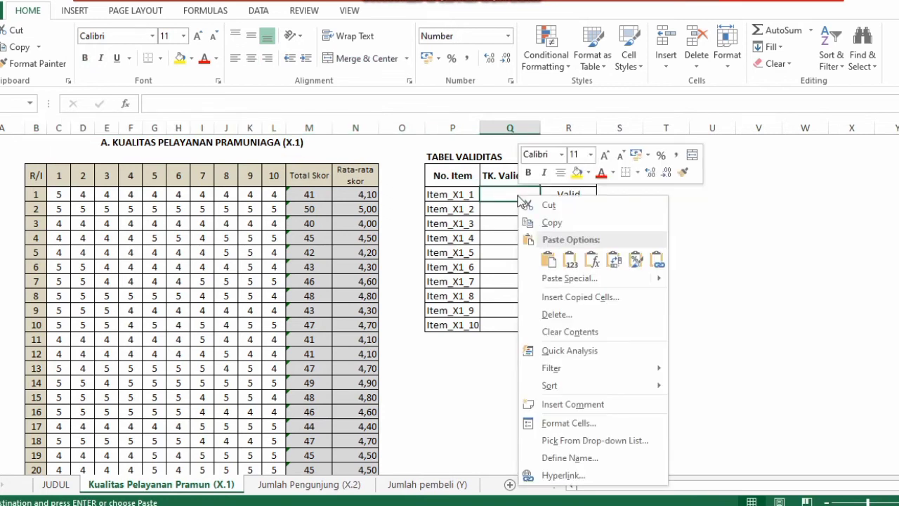
left_click(574, 278)
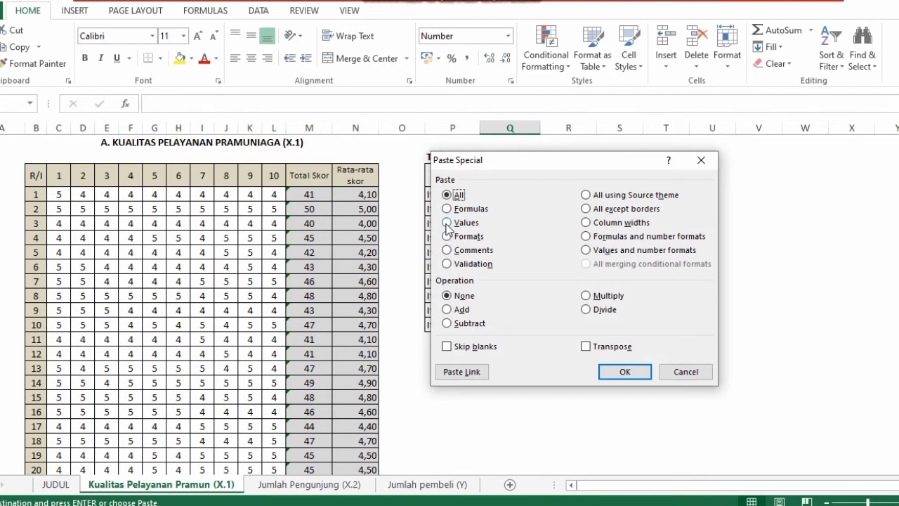
left_click(447, 223)
left_click(585, 346)
left_click(625, 372)
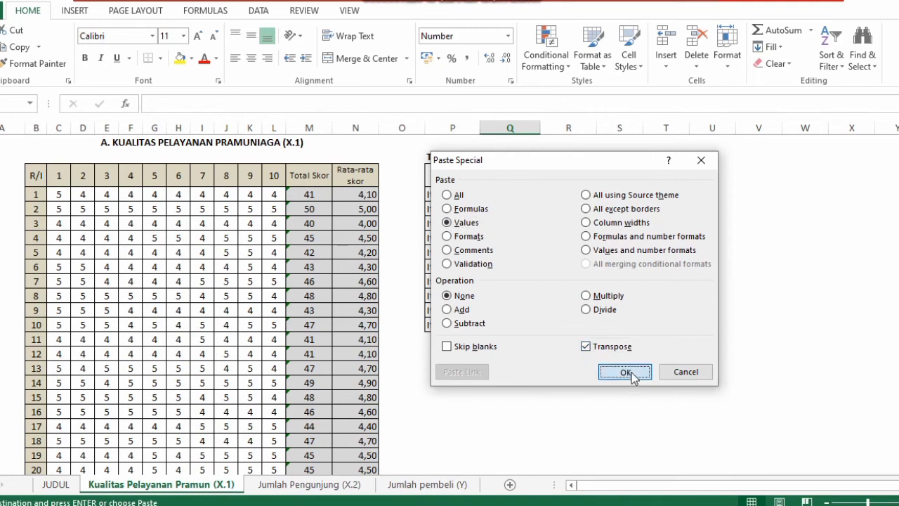
left_click(631, 372)
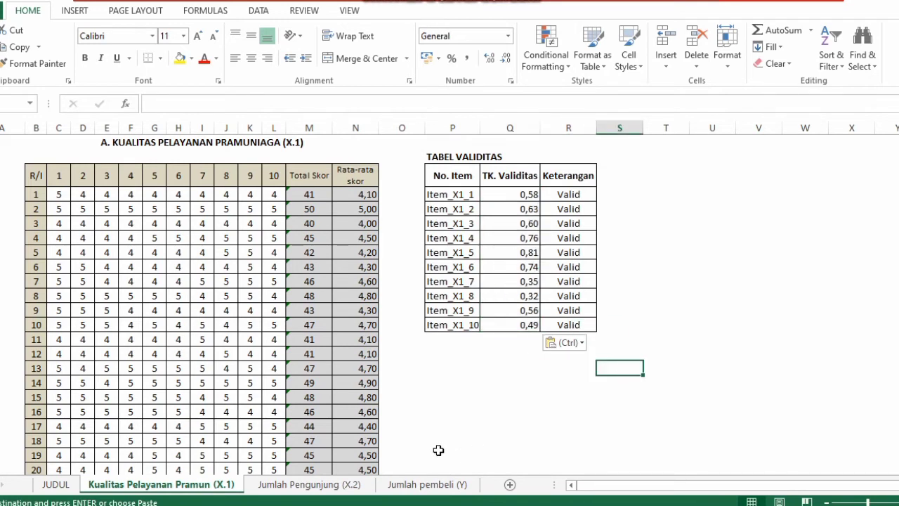
Switch to the Jumlah Pengunjung (X.2) sheet and inspect the first respondent's Total Skor formula and item scores
key("Down")
key("Down")
key("Down")
key("Down")
key("Down")
key("Down")
key("Down")
key("Down")
key("Down")
key("Down")
key("Down")
key("Down")
key("Down")
key("Down")
key("Down")
key("Down")
key("Down")
key("Down")
key("Down")
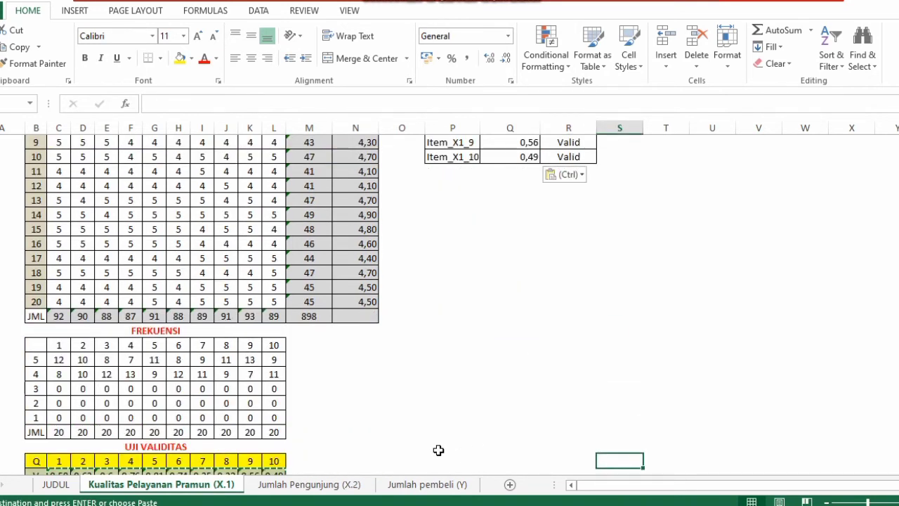
key("Down")
key("Down")
key("Down")
key("Down")
key("Down")
key("Down")
key("Down")
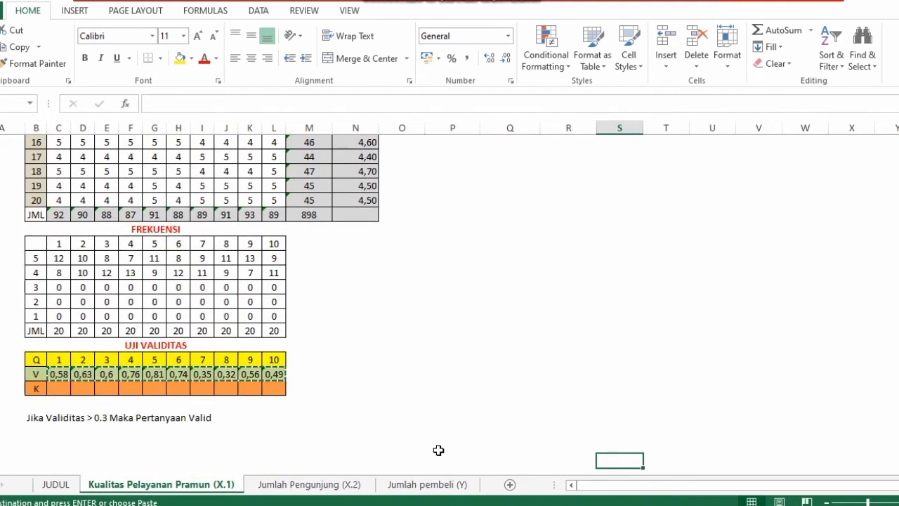
key("Down")
key("Up")
key("Up")
key("Up")
key("Up")
key("Up")
key("Up")
key("Up")
key("Up")
key("Up")
key("Up")
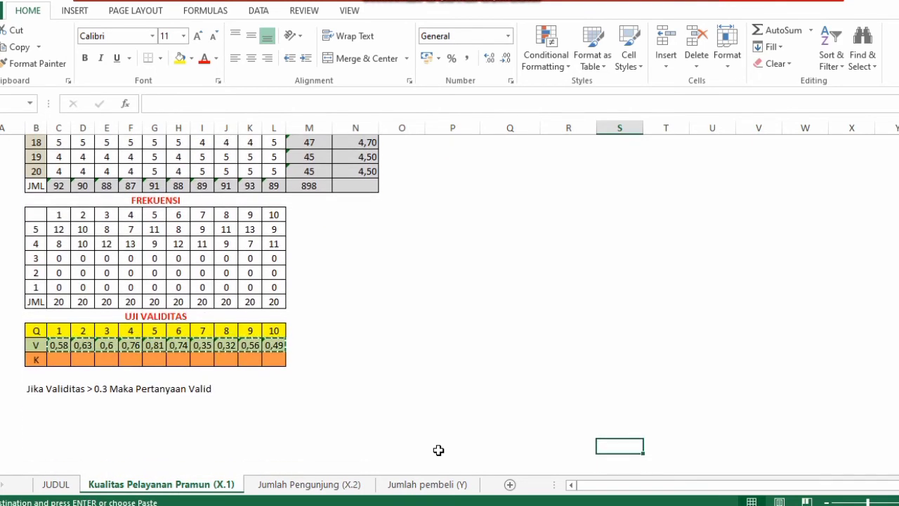
key("ctrl+Page_Down")
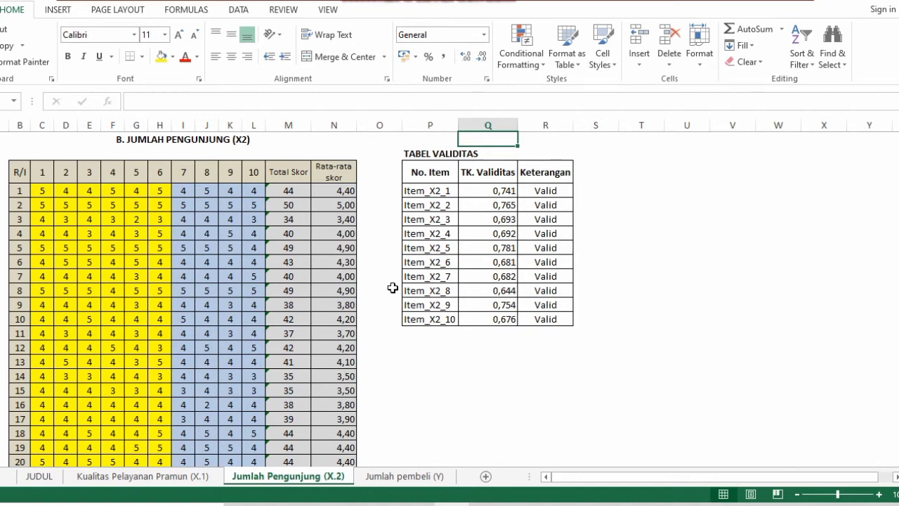
left_click(181, 483)
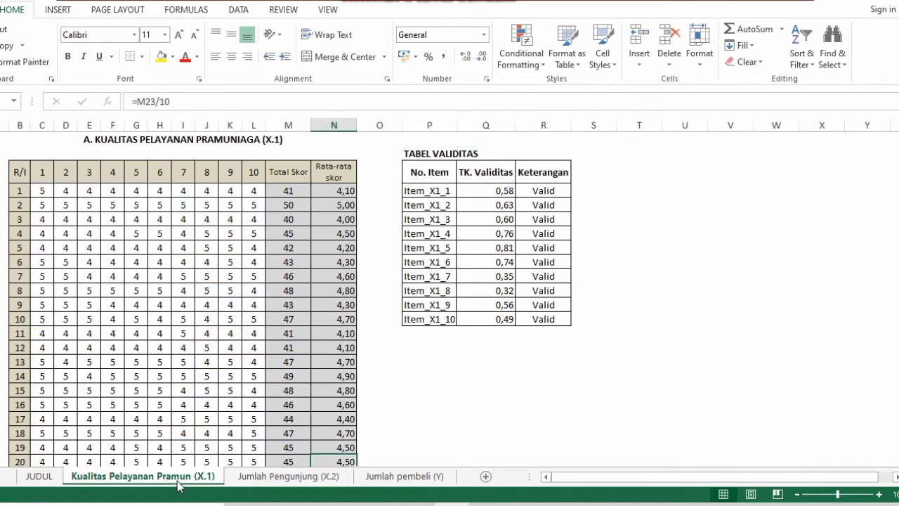
left_click(259, 479)
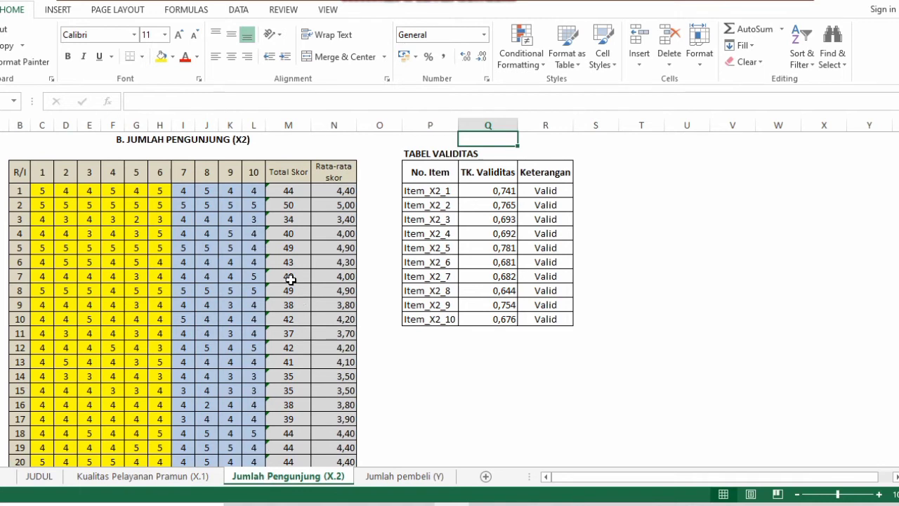
left_click(276, 191)
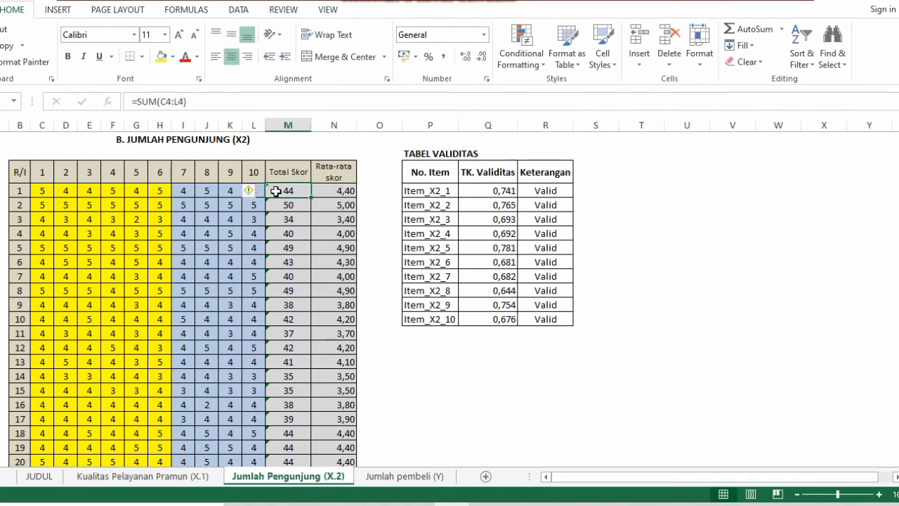
left_click(42, 192)
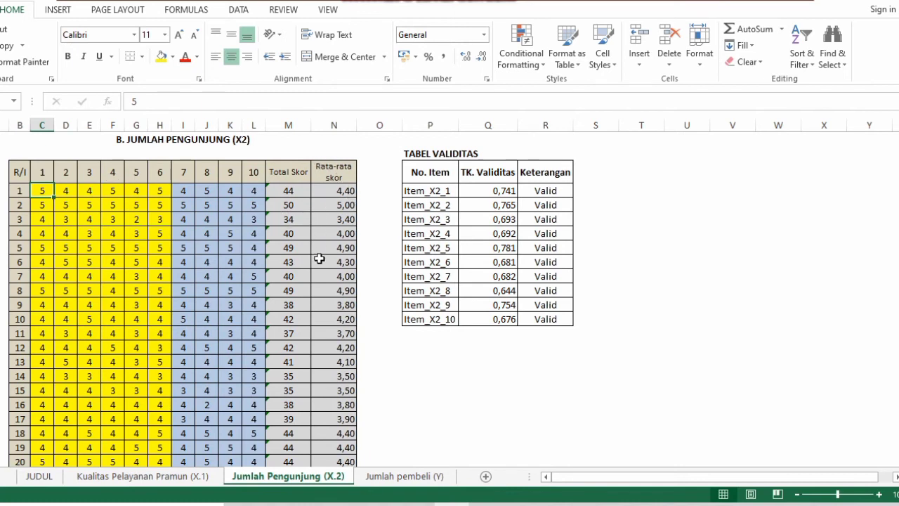
Examine the X.2 sheet's FREKUENSI COUNTIF formulas and the UJI VALIDITAS PEARSON formula for item 1
key("Down")
key("Down")
key("Down")
key("Down")
key("Down")
key("Down")
key("Down")
key("Down")
key("Down")
key("Down")
key("Down")
key("Down")
key("Down")
key("Down")
key("Down")
key("Down")
key("Down")
key("Down")
key("Down")
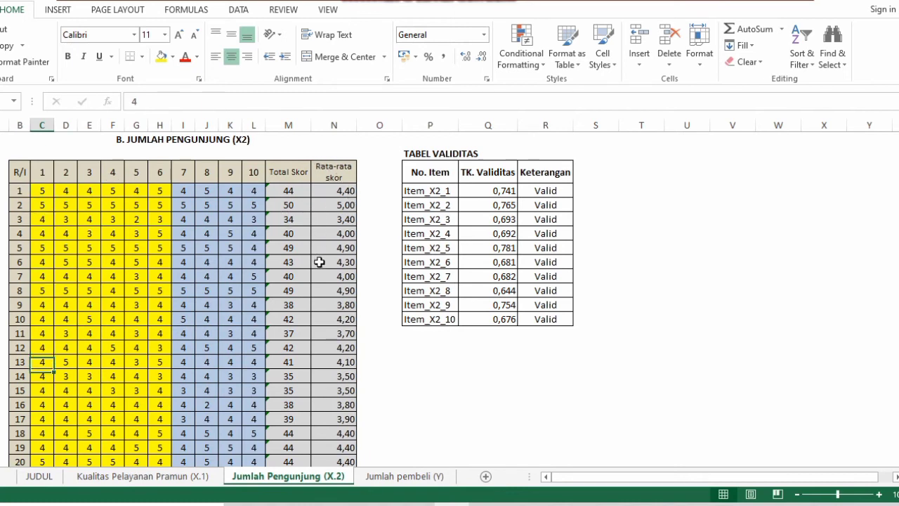
key("Down")
key("Down")
key("Down")
key("Down")
key("Down")
key("Down")
key("Down")
key("Down")
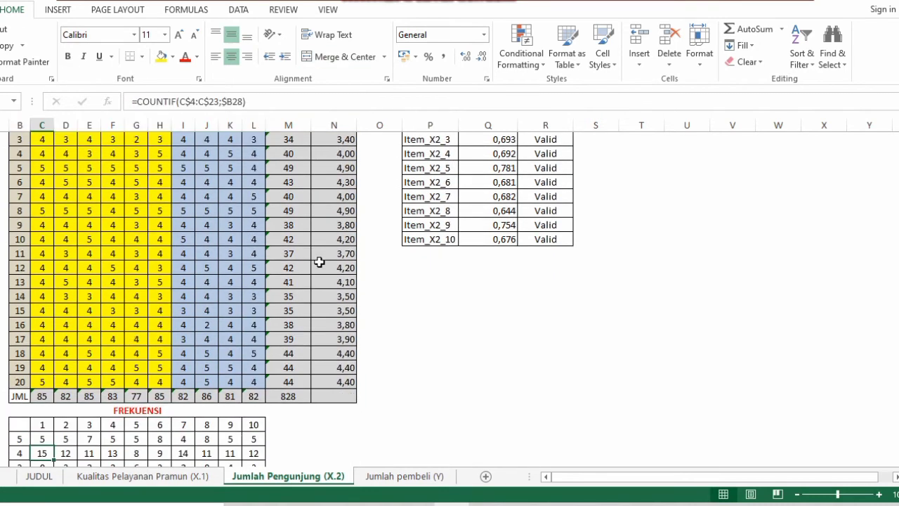
key("Down")
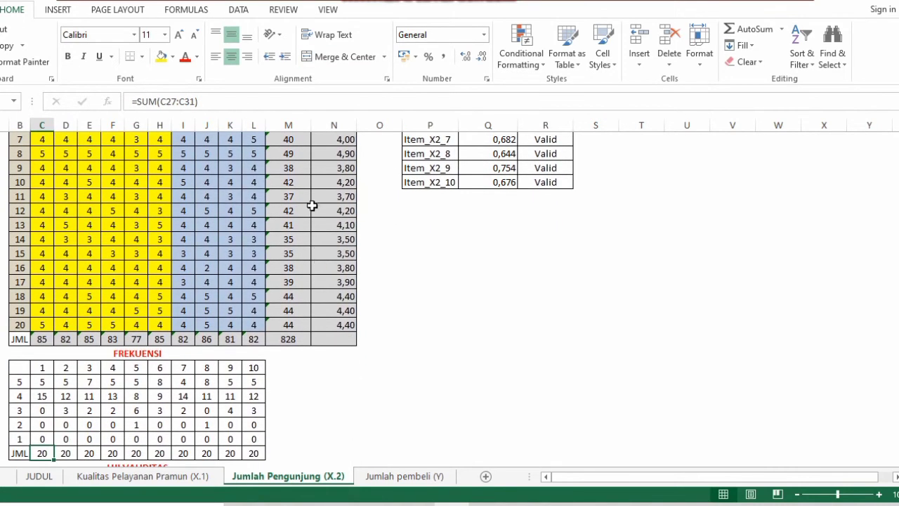
left_click(45, 381)
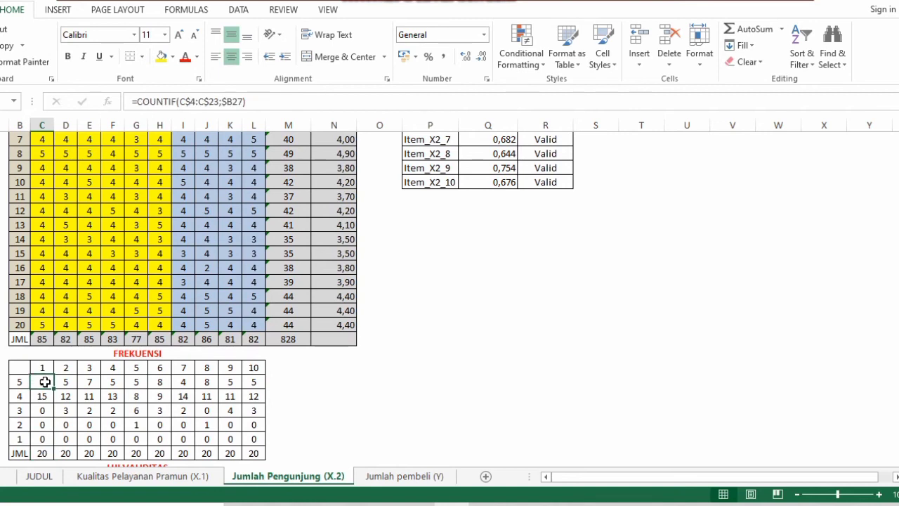
key("Down")
key("Down")
key("Down")
key("Down")
key("Down")
key("Down")
key("Down")
key("Down")
key("Down")
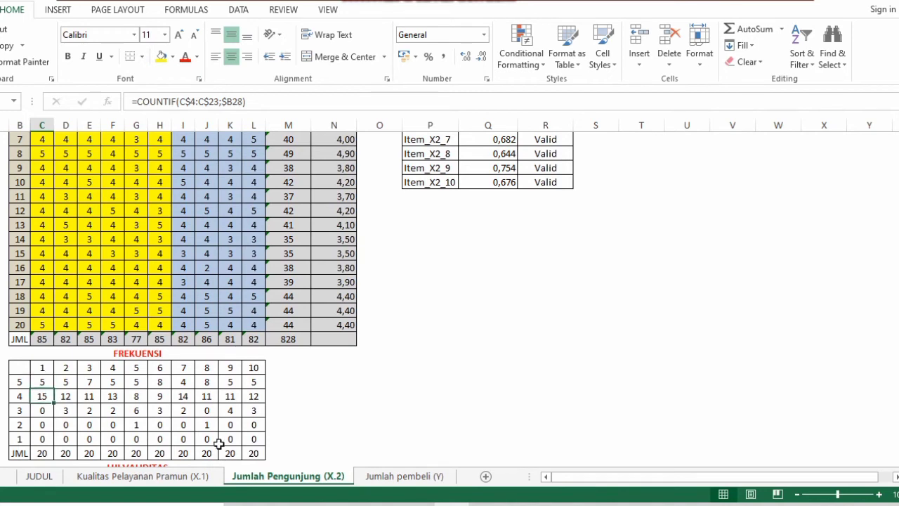
key("Down")
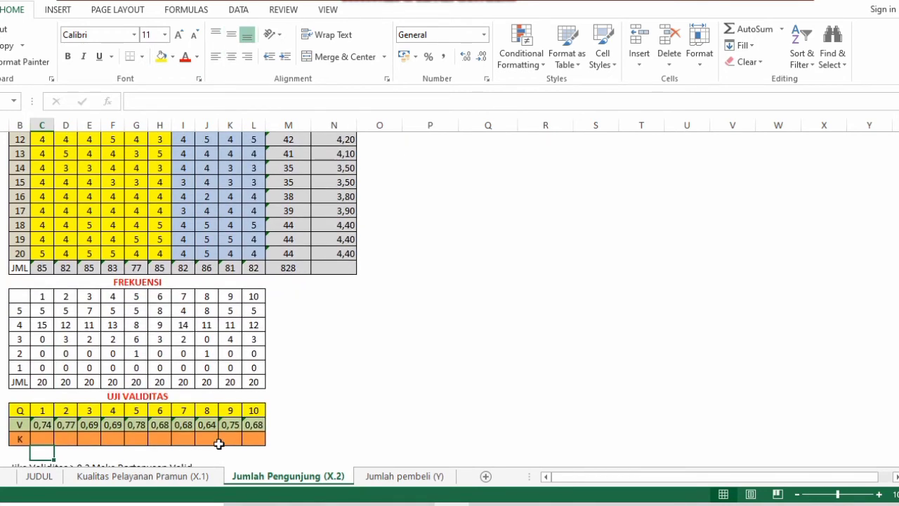
left_click(45, 437)
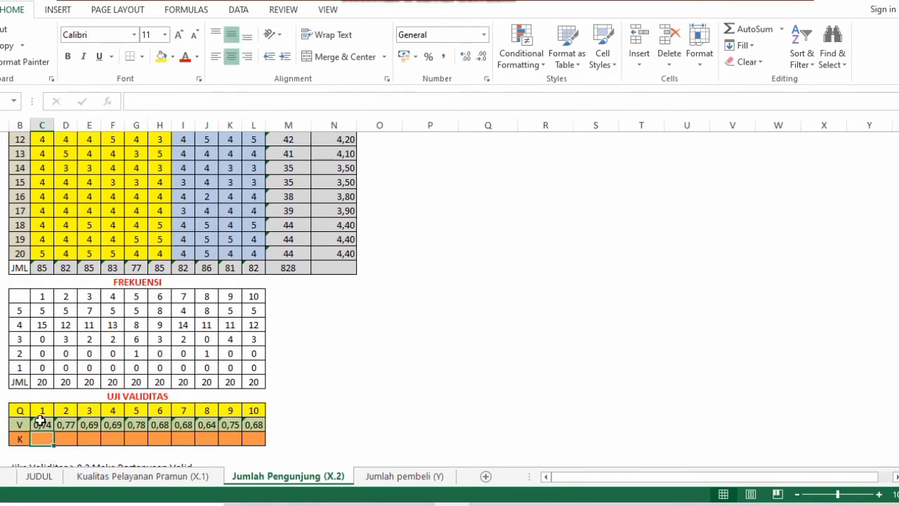
left_click(41, 425)
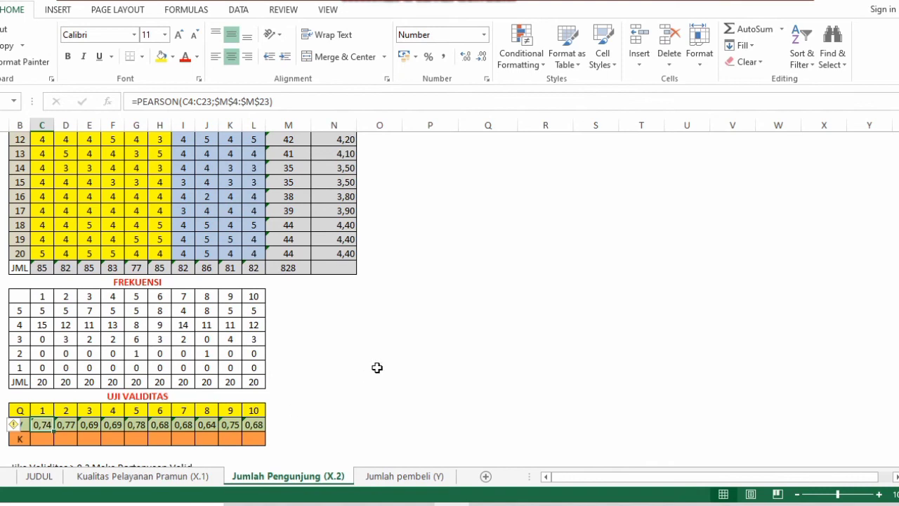
Review the X.2 validity row values against the TK. Validitas entries for Item_X2_1 in the TABEL VALIDITAS
key("Up")
key("Up")
key("Up")
key("Up")
key("Up")
key("Up")
key("Up")
key("Up")
key("Up")
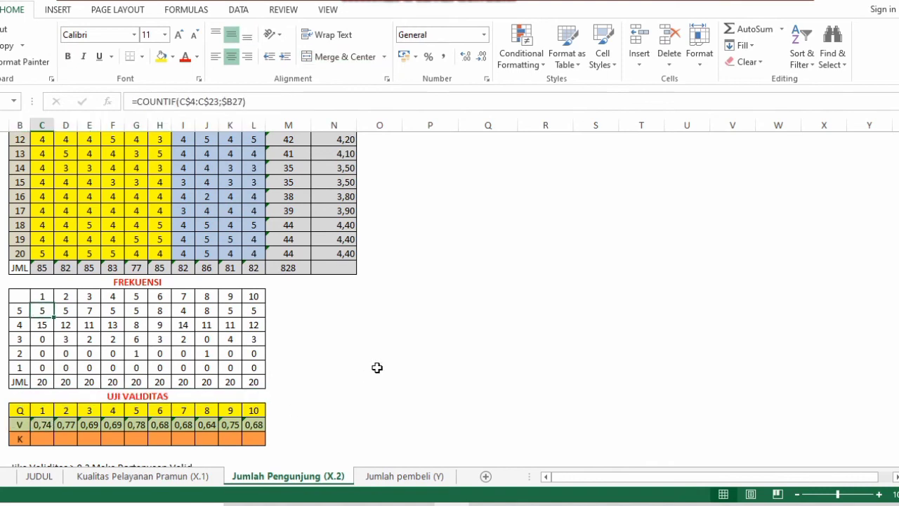
key("Up")
key("Up")
key("Up")
key("Up")
key("Up")
key("Up")
key("Up")
key("Up")
key("Up")
key("Up")
key("Up")
key("Up")
key("Up")
key("Up")
key("Up")
key("Up")
key("Up")
key("Up")
key("Up")
key("Up")
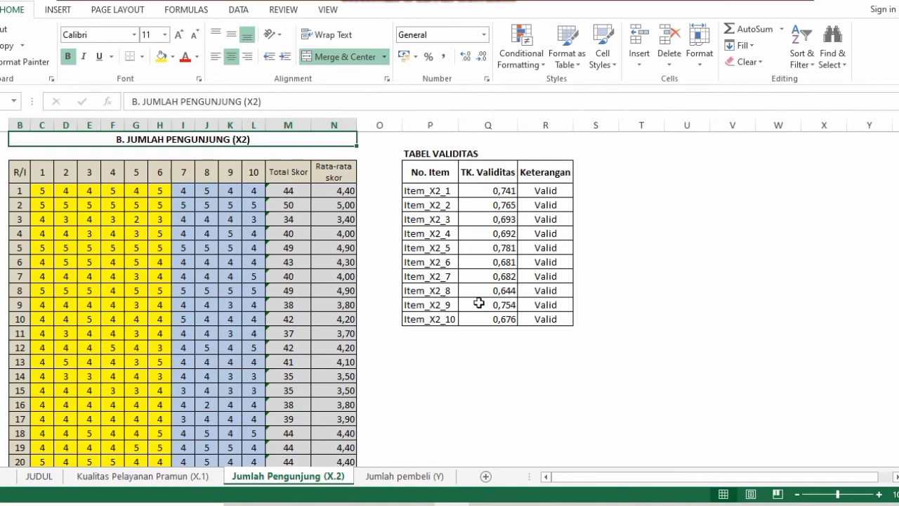
key("Down")
key("Down")
key("Down")
key("Down")
key("Down")
key("Down")
key("Down")
key("Down")
key("Down")
key("Down")
key("Down")
key("Down")
key("Down")
key("Down")
key("Down")
key("Down")
key("Down")
key("Down")
key("Down")
key("Down")
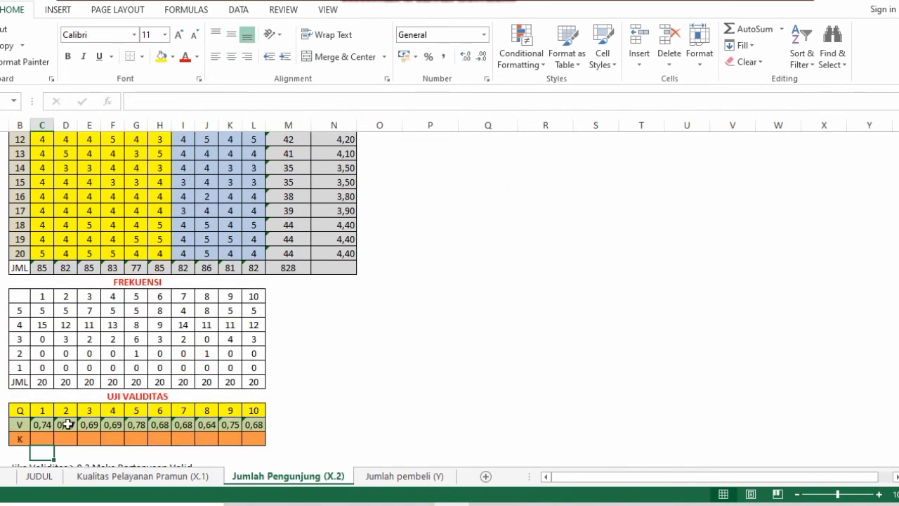
left_click(50, 424)
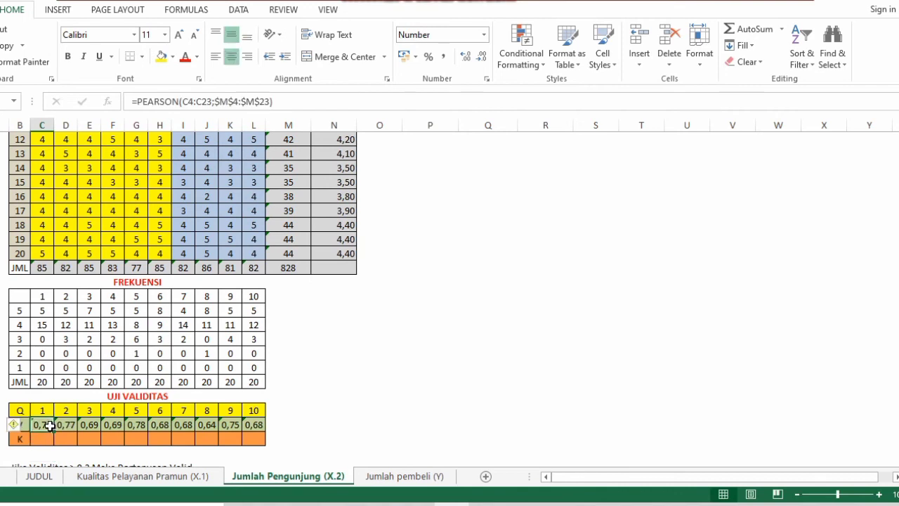
mouse_move(50, 425)
left_mouse_down()
mouse_move(214, 433)
mouse_move(250, 426)
left_mouse_up()
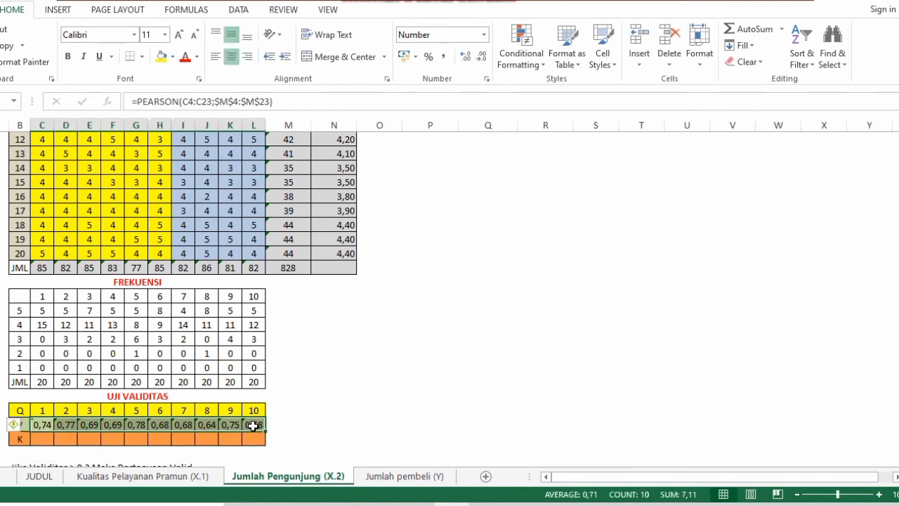
left_click(334, 410)
key("Up")
key("Up")
key("Up")
key("Up")
key("Up")
key("Up")
key("Up")
key("Up")
key("Up")
key("Up")
key("Up")
key("Up")
key("Up")
key("Up")
key("Up")
key("Up")
key("Up")
key("Up")
key("Up")
key("Up")
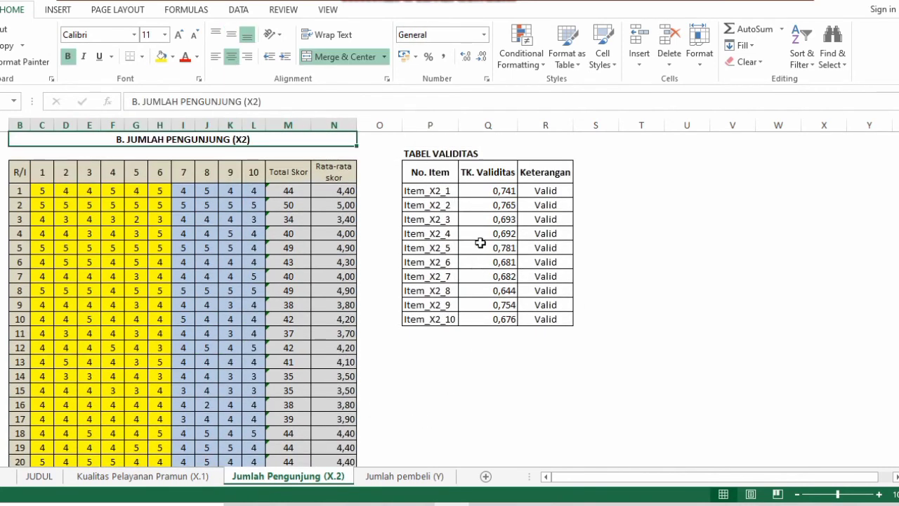
left_click(477, 194)
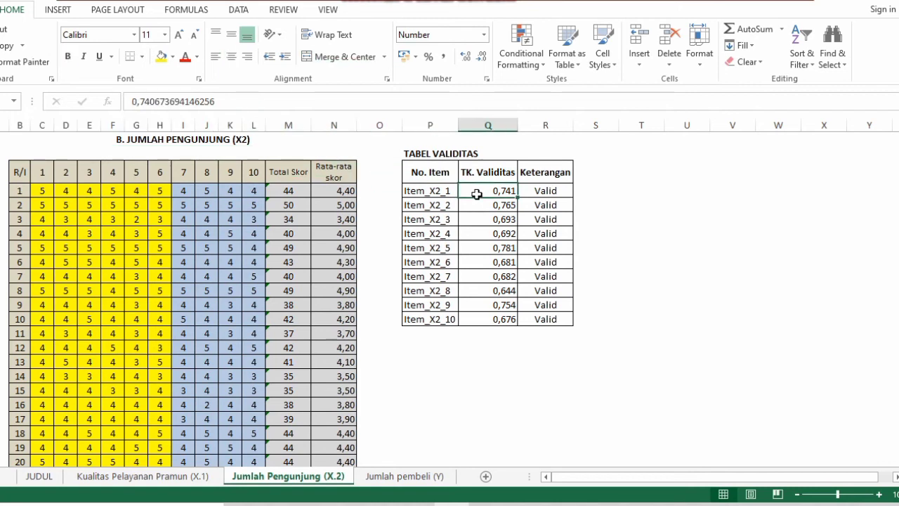
right_click(477, 195)
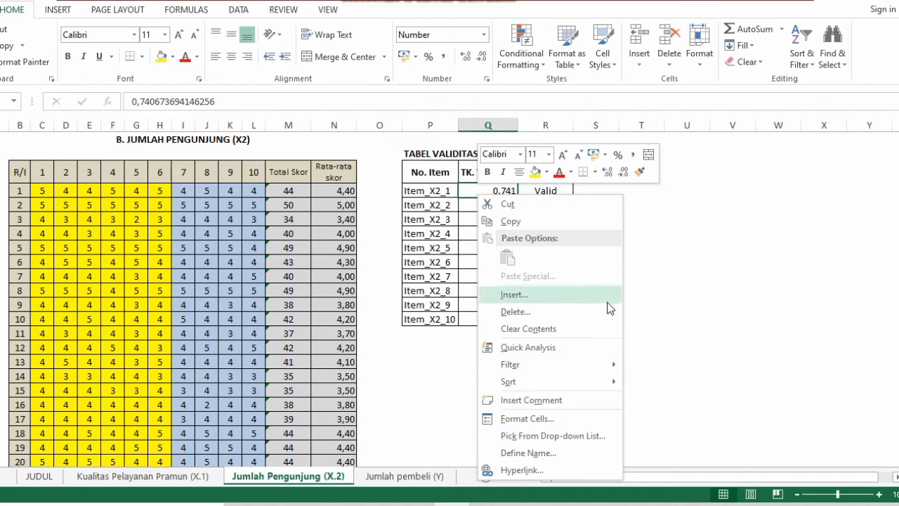
left_click(662, 314)
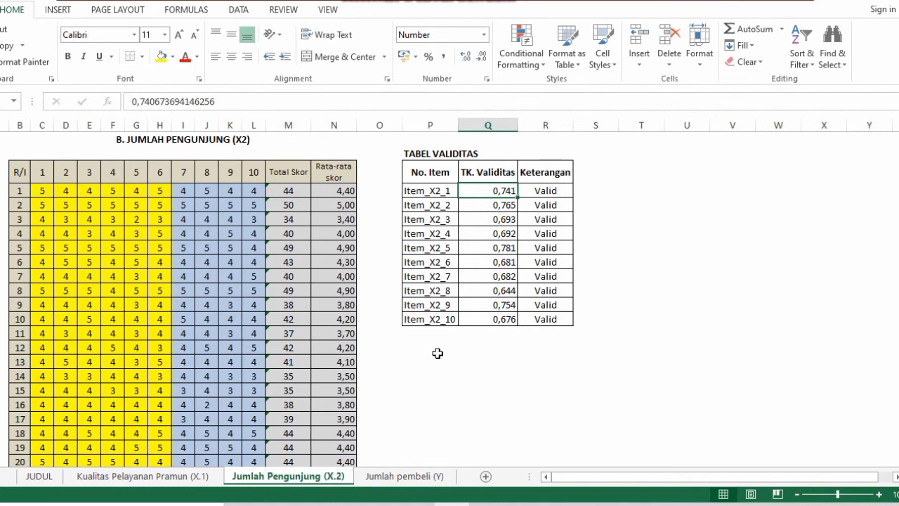
Switch to the Jumlah pembeli (Y) sheet and examine its Total Skor formulas, frequency and validity tables
left_click(404, 476)
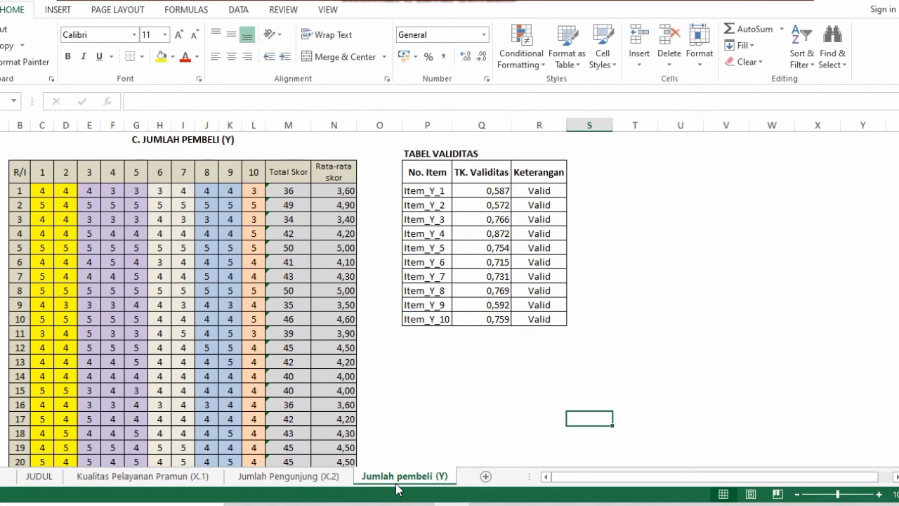
key("Down")
key("Down")
key("Down")
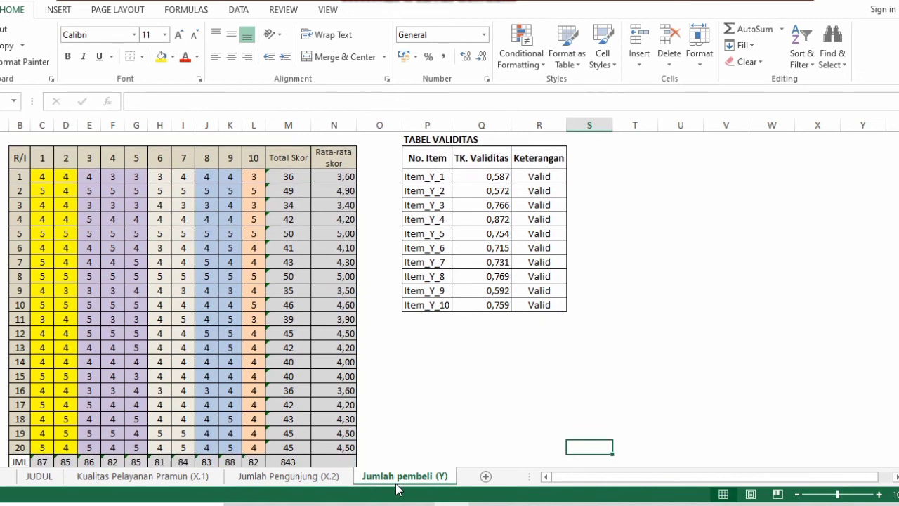
key("Down")
key("Down")
key("Down")
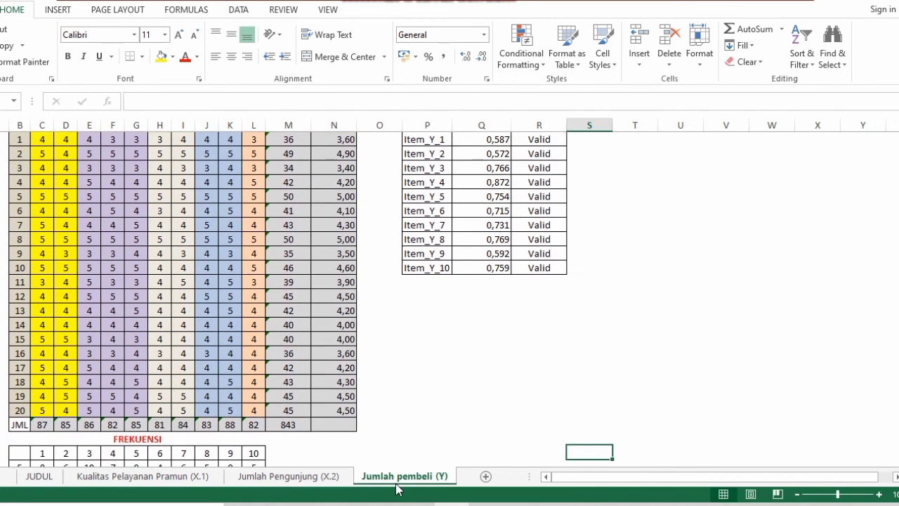
key("Down")
key("Down")
key("Down")
key("Down")
key("Down")
key("Up")
key("Up")
key("Up")
key("Up")
key("Up")
key("Up")
key("Up")
key("Up")
key("Up")
key("Up")
key("Up")
key("Up")
key("Up")
key("Up")
key("Up")
key("Up")
key("Up")
key("Up")
key("Up")
key("Up")
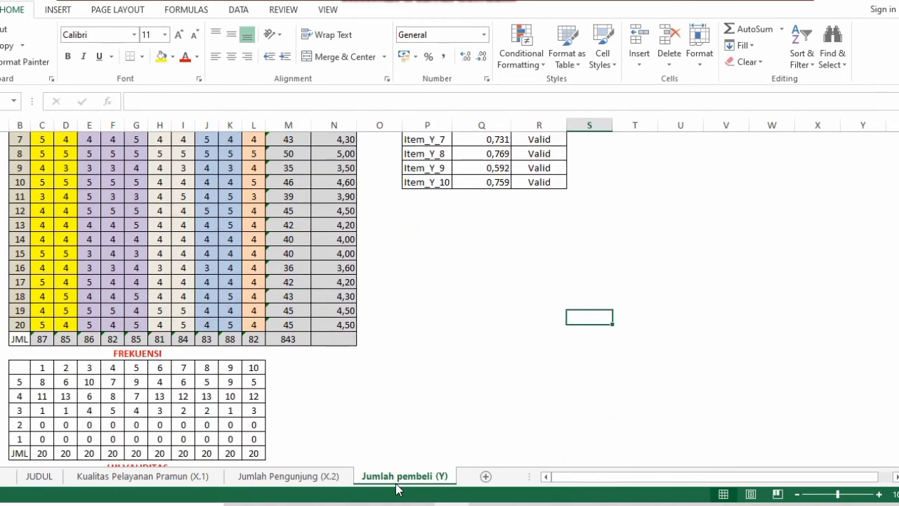
key("Up")
key("Up")
key("Up")
key("Up")
key("Up")
key("Up")
key("Down")
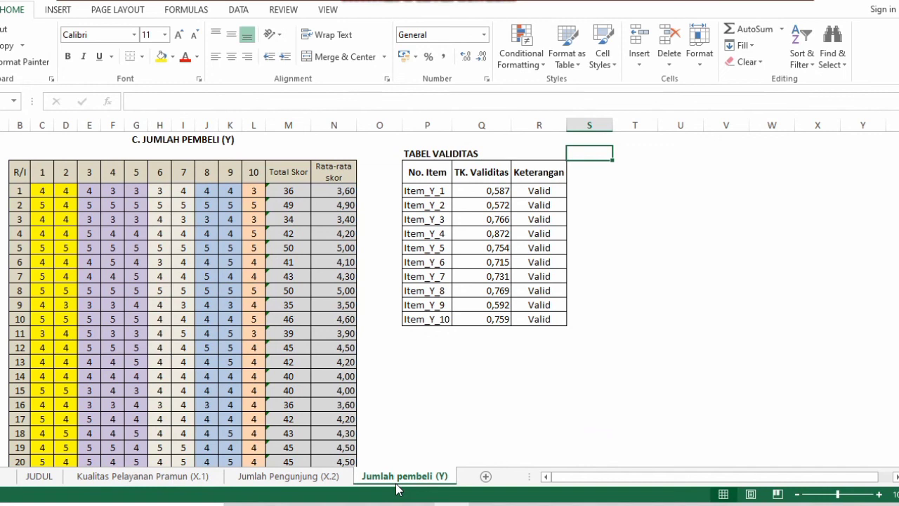
left_click(287, 190)
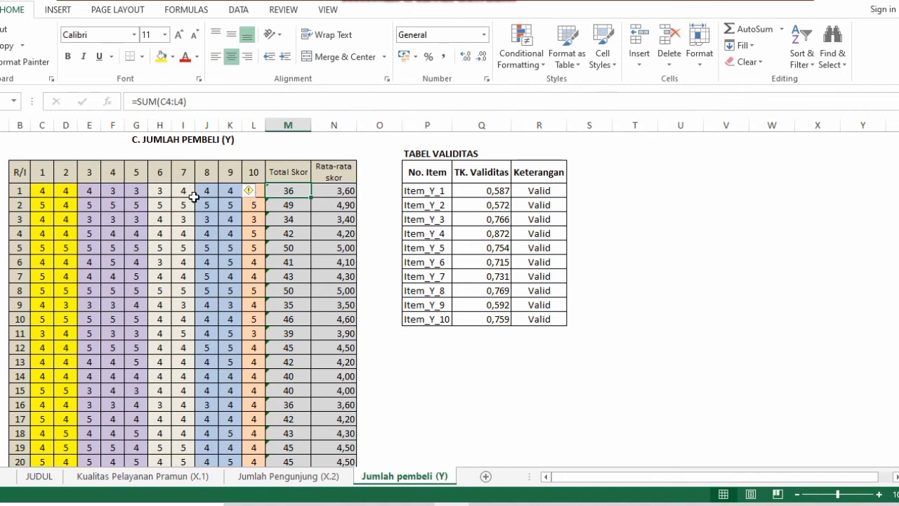
mouse_move(253, 202)
key("Down")
key("Down")
key("Down")
key("Down")
key("Down")
key("Down")
key("Down")
key("Down")
key("Down")
key("Down")
key("Down")
key("Down")
key("Down")
key("Down")
key("Down")
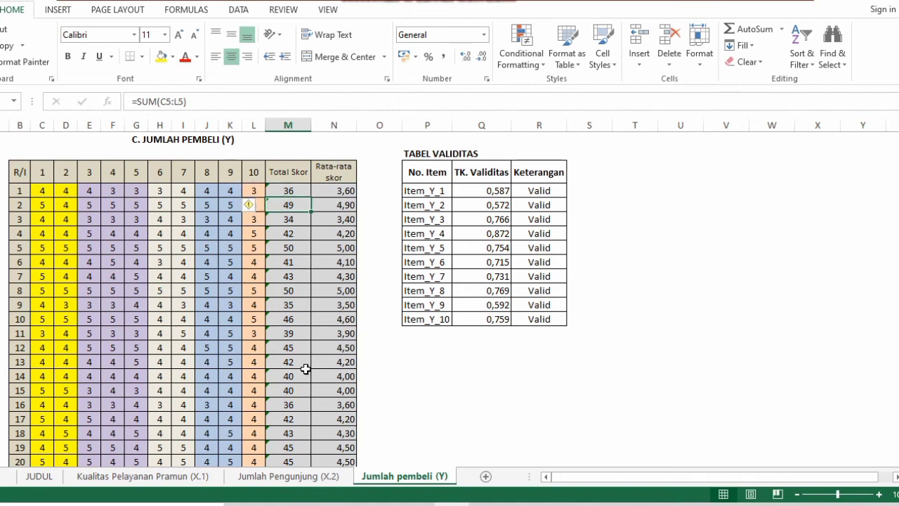
key("Down")
key("Down")
key("Down")
key("Down")
key("Down")
key("Down")
key("Down")
key("Down")
key("Down")
key("Down")
key("Down")
key("Down")
key("Down")
key("Down")
key("Down")
key("Down")
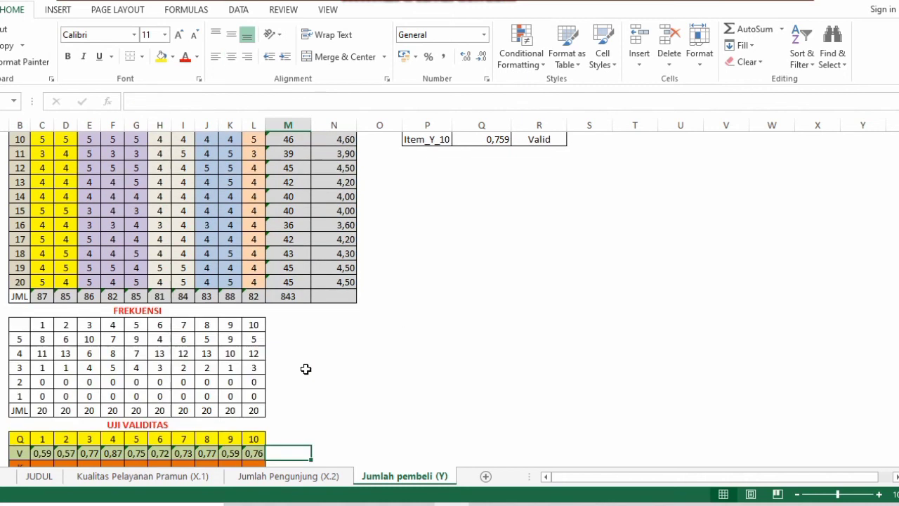
key("Down")
key("Down")
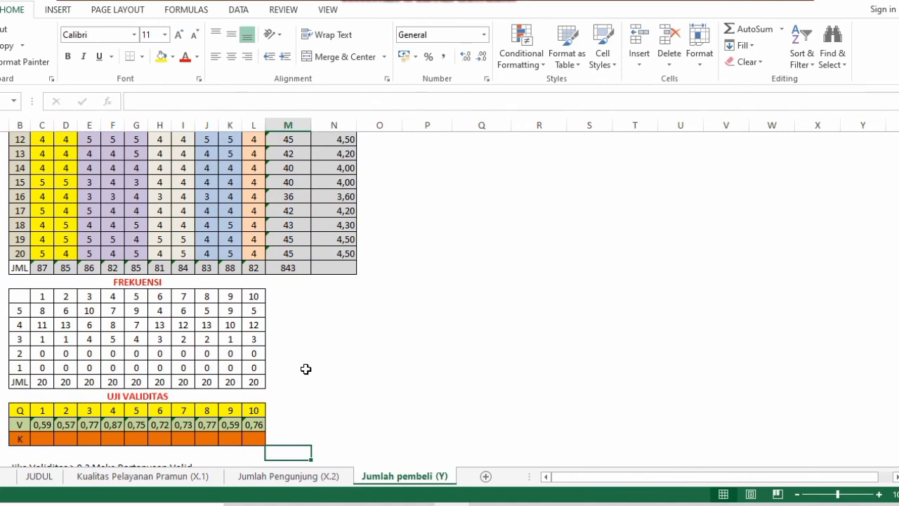
Inspect the Y sheet's FREKUENSI COUNTIF formula and the TK. Validitas value for Item_Y_1
left_click(39, 312)
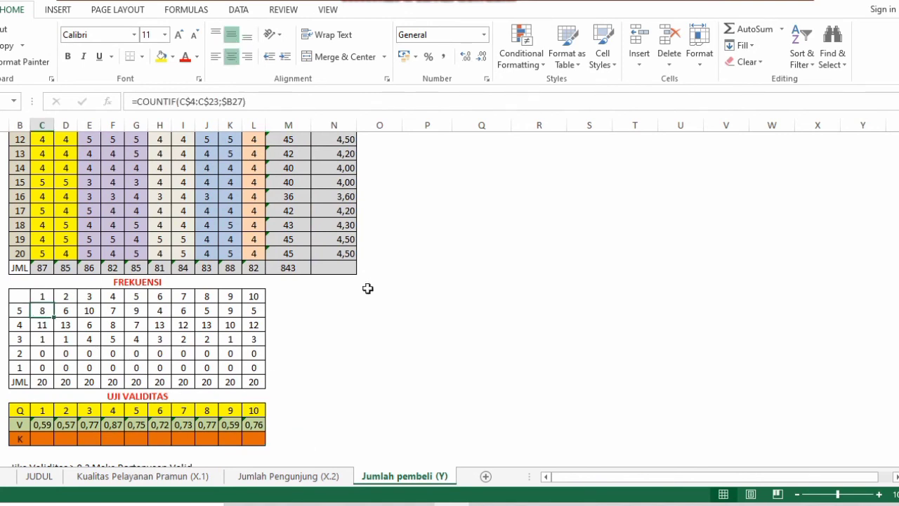
key("Up")
key("Up")
key("Up")
key("Up")
key("Up")
key("Up")
key("Up")
key("Up")
key("Up")
key("Up")
key("Up")
key("Up")
key("Up")
key("Up")
key("Up")
key("Up")
key("Up")
key("Up")
key("Up")
key("Up")
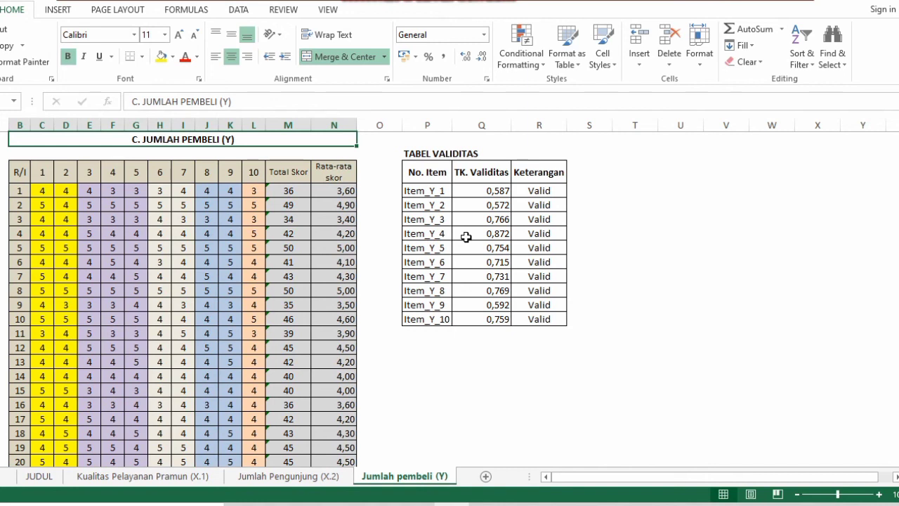
key("Down")
key("Down")
key("Down")
key("Down")
key("Down")
key("Down")
key("Down")
key("Down")
key("Down")
key("Down")
key("Down")
key("Down")
key("Down")
key("Down")
key("Down")
key("Down")
key("Down")
key("Down")
key("Down")
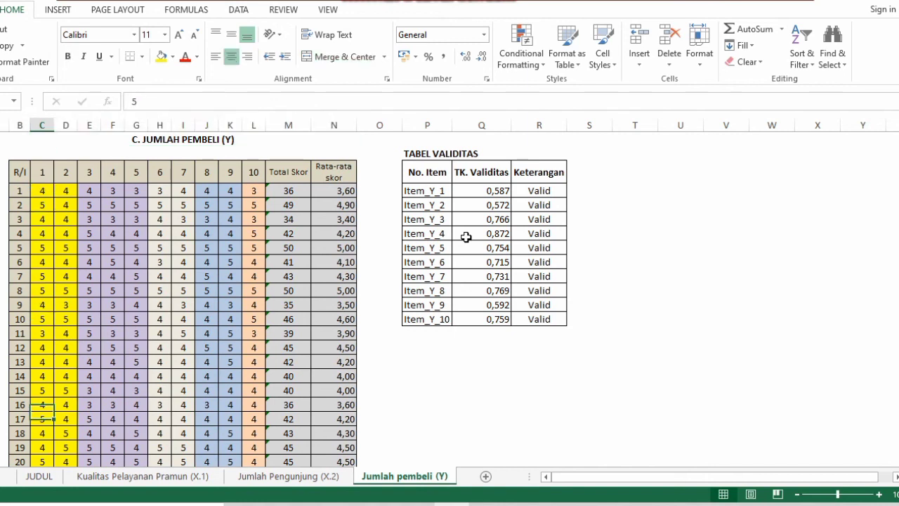
key("Down")
key("Down")
key("Down")
key("Down")
key("Down")
key("Down")
key("Down")
key("Down")
key("Down")
key("Down")
key("Down")
key("Down")
key("Down")
key("Down")
key("Down")
key("Down")
key("Down")
key("Down")
key("Down")
key("Down")
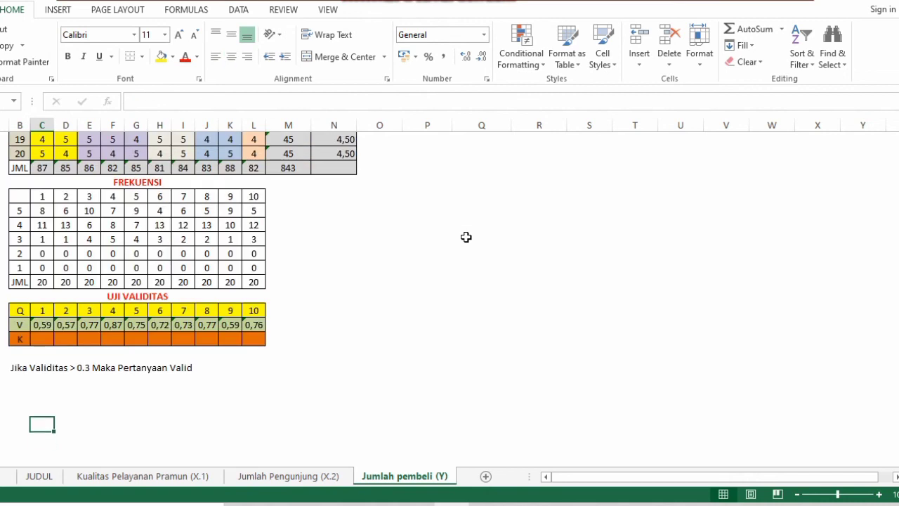
key("Up")
key("Up")
key("Up")
key("Up")
key("Up")
key("Up")
key("Up")
key("Up")
key("Up")
key("Up")
key("Up")
key("Up")
key("Up")
key("Up")
key("Up")
key("Up")
key("Up")
key("Up")
key("Up")
key("Up")
key("Up")
key("Up")
key("Up")
key("Up")
key("Up")
key("Up")
key("Up")
key("Up")
key("Up")
key("Up")
key("Up")
key("Up")
key("Up")
key("Up")
key("Up")
key("Up")
key("Up")
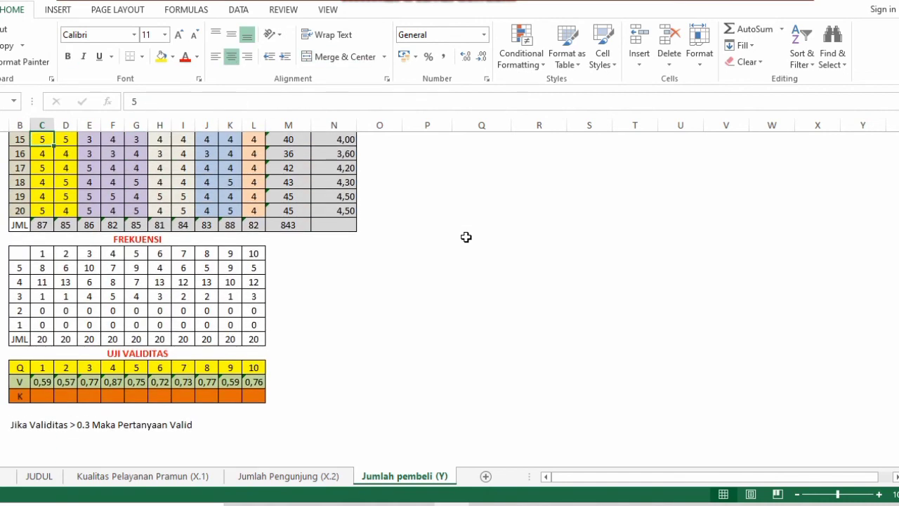
key("Up")
key("Up")
key("Up")
key("Up")
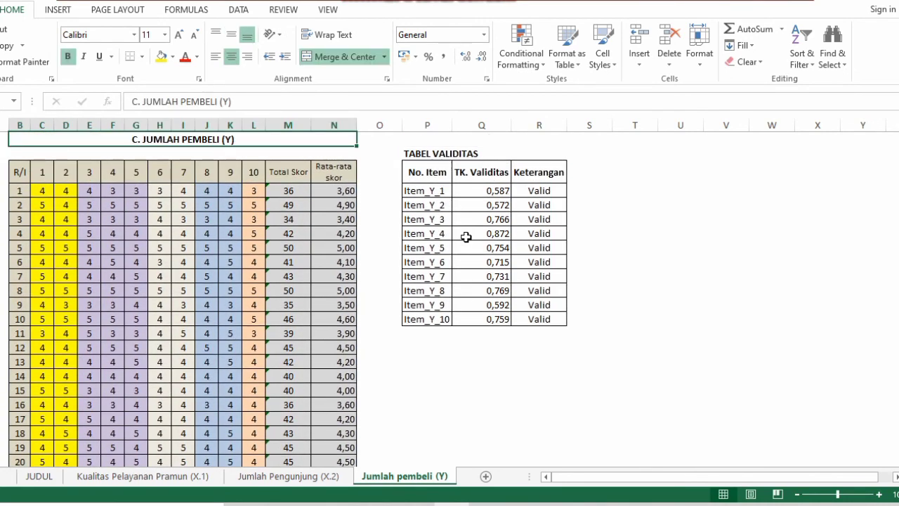
left_click(467, 193)
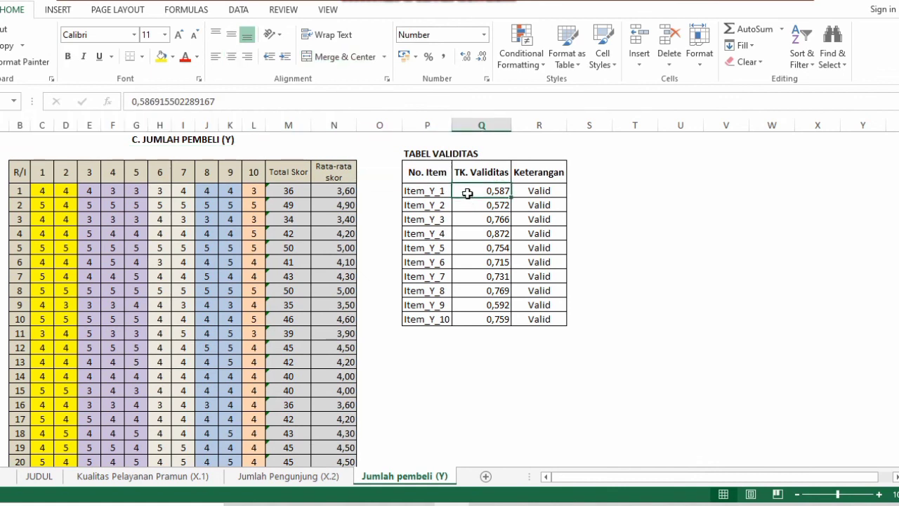
right_click(466, 193)
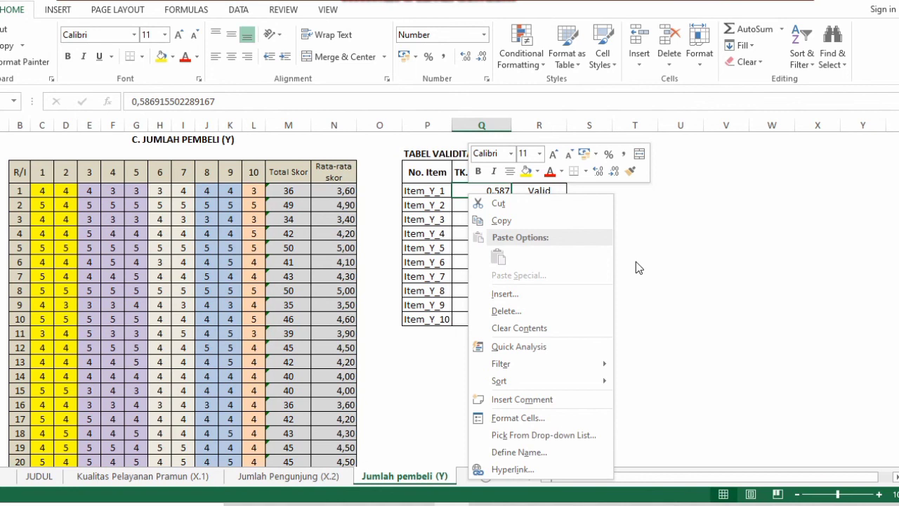
key("Escape")
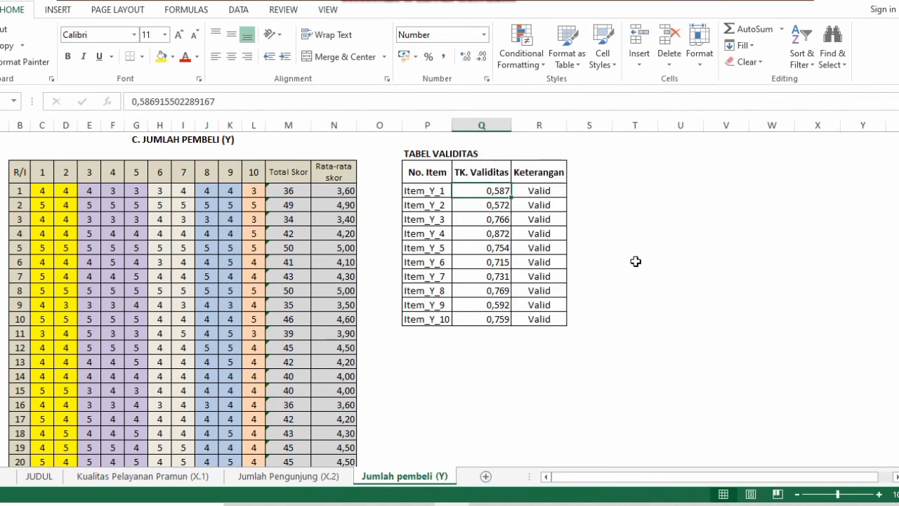